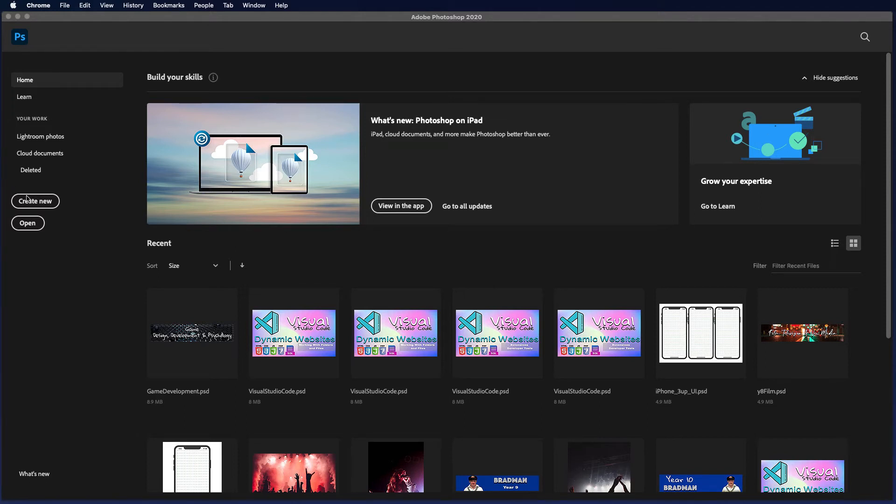
Step: Create a 400 x 400 pixel document at 300 pixels/inch with a transparent background, named MarsdenMusicLogo
{"action": "left_click", "coordinate": [29, 200]}
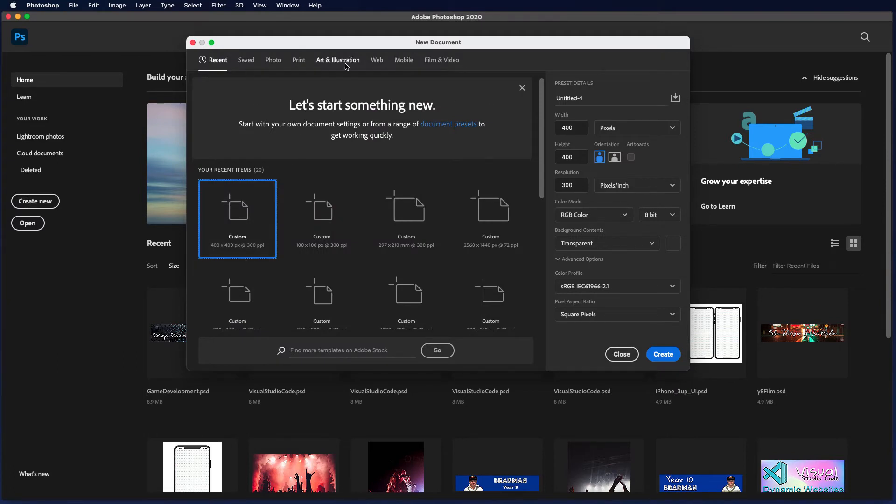
{"action": "left_click", "coordinate": [594, 99]}
{"action": "double_click", "coordinate": [594, 99]}
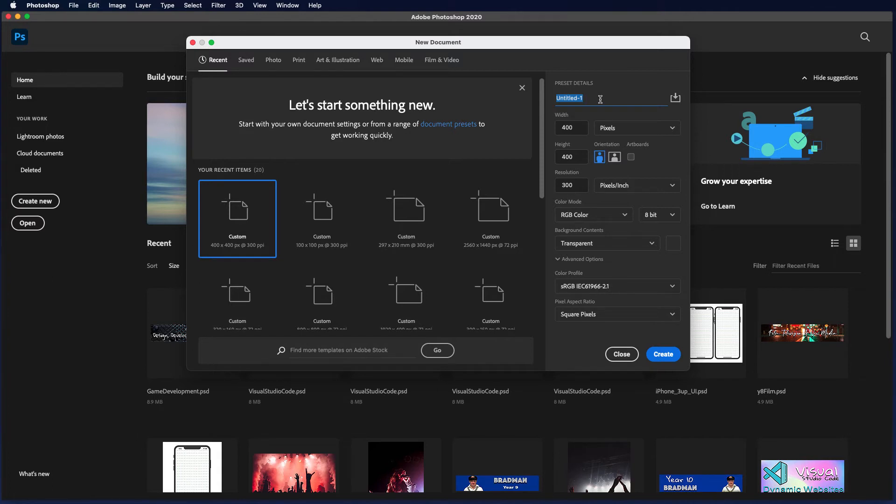
{"action": "type", "text": "MarsdenMu"}
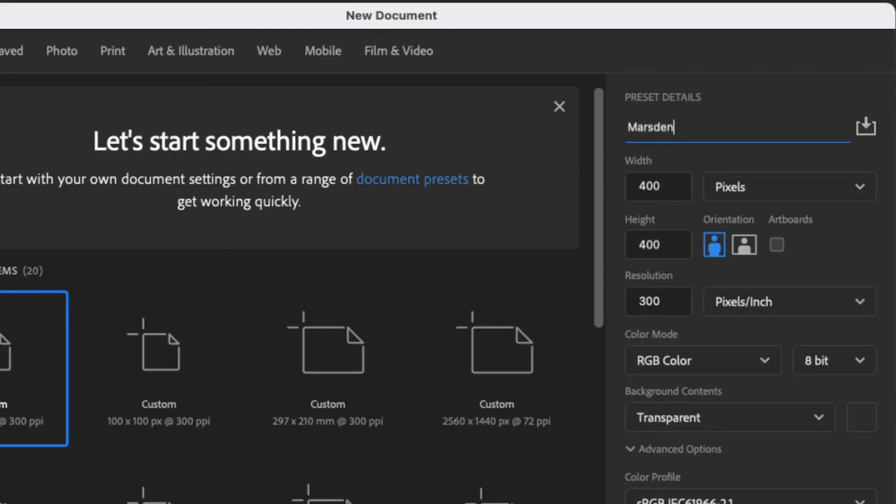
{"action": "type", "text": "sicLogo"}
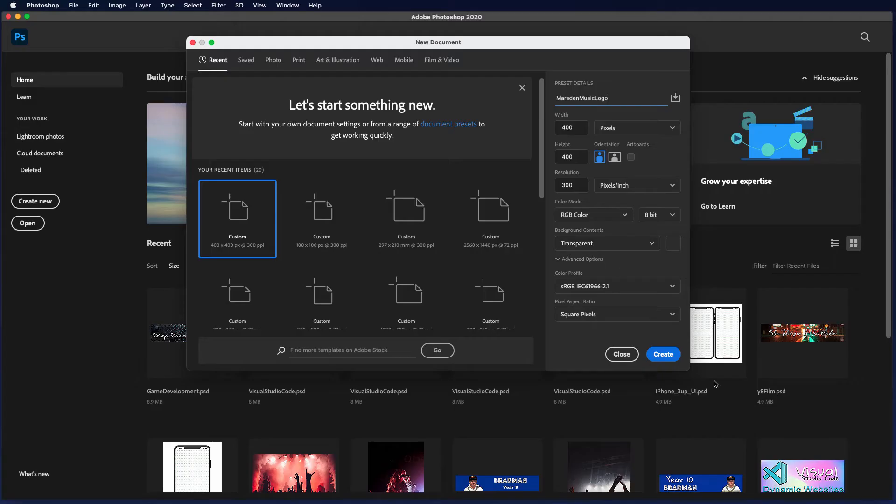
{"action": "left_click", "coordinate": [660, 357]}
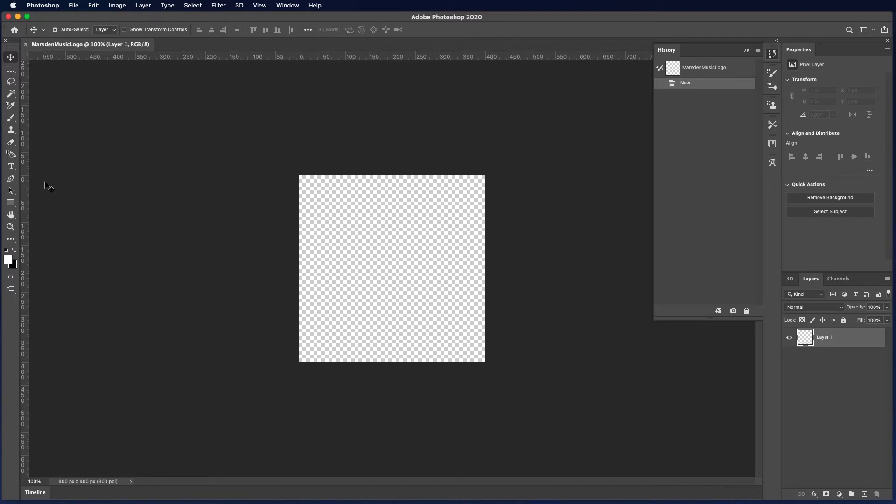
Step: Add the white horizontal text "Marwden's" in 17 pt Myriad Pro and move it fully onto the canvas, above the middle
{"action": "left_click", "coordinate": [11, 167]}
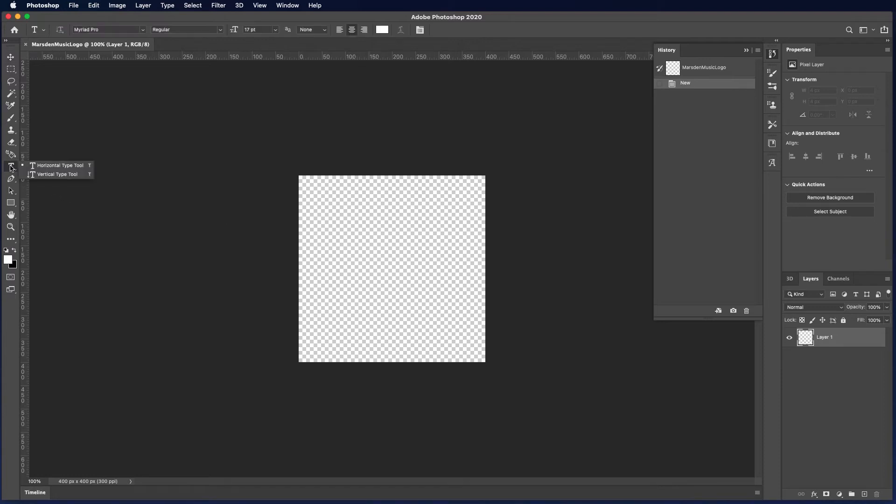
{"action": "left_click", "coordinate": [328, 241]}
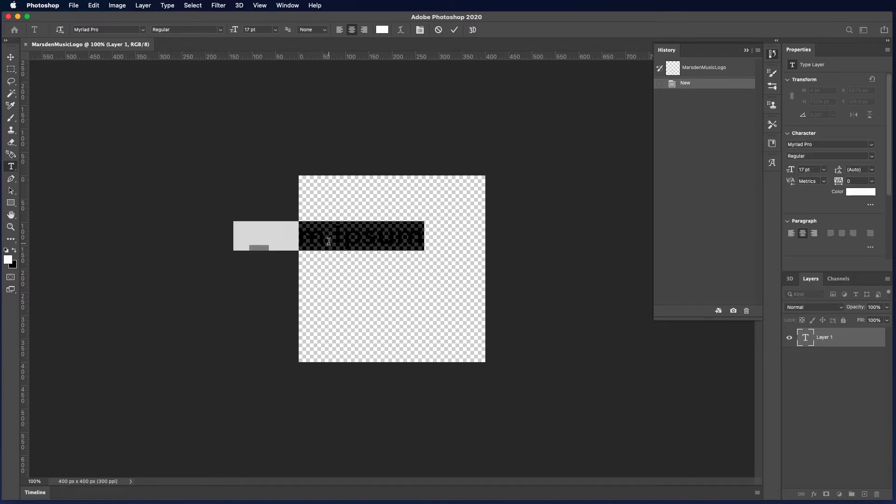
{"action": "type", "text": "Marsden"}
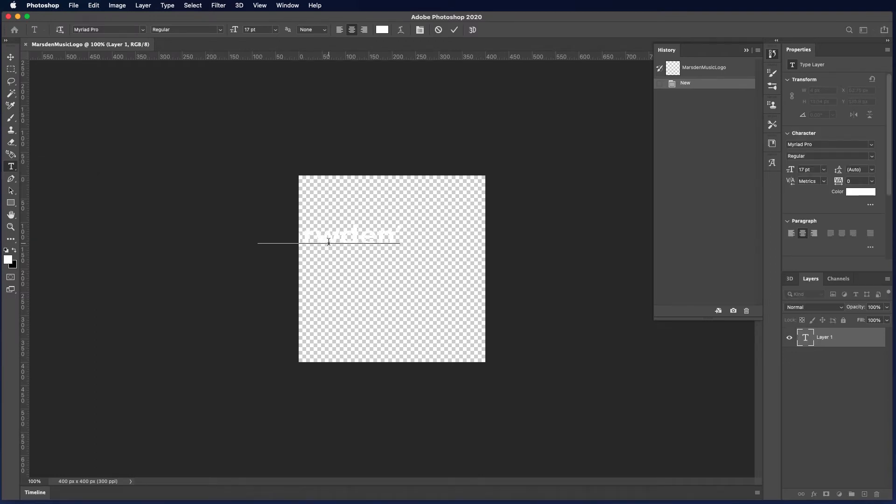
{"action": "type", "text": " s"}
{"action": "left_click", "coordinate": [11, 56]}
{"action": "left_click_drag", "start_coordinate": [351, 236], "coordinate": [416, 237]}
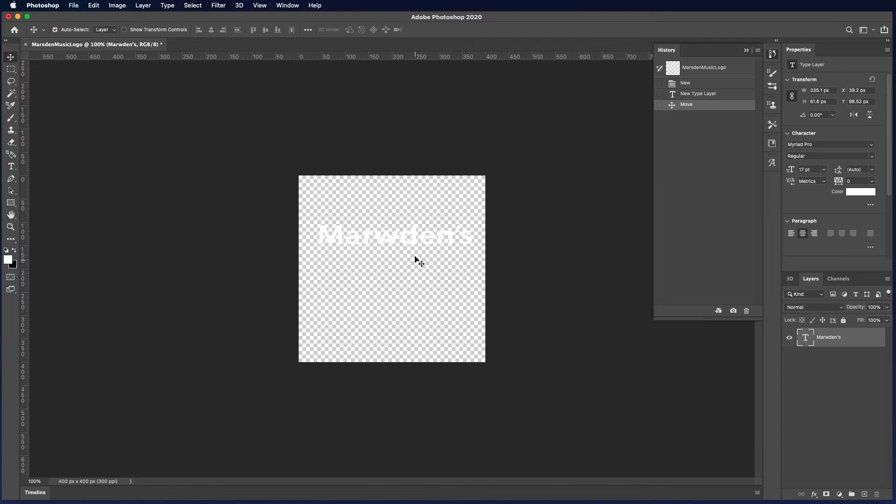
Step: Correct the misspelled text so it reads "Marsden's" and commit the edit
{"action": "double_click", "coordinate": [397, 238]}
{"action": "left_click", "coordinate": [396, 238]}
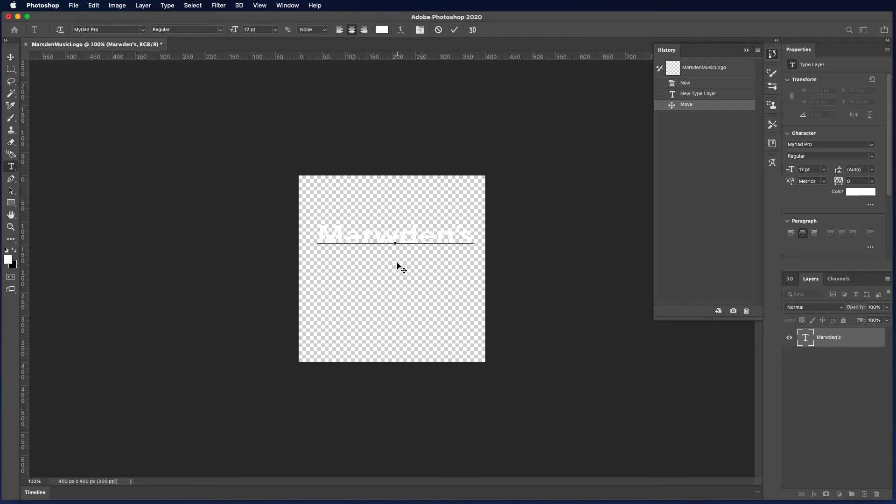
{"action": "key", "text": "BackSpace"}
{"action": "type", "text": "s"}
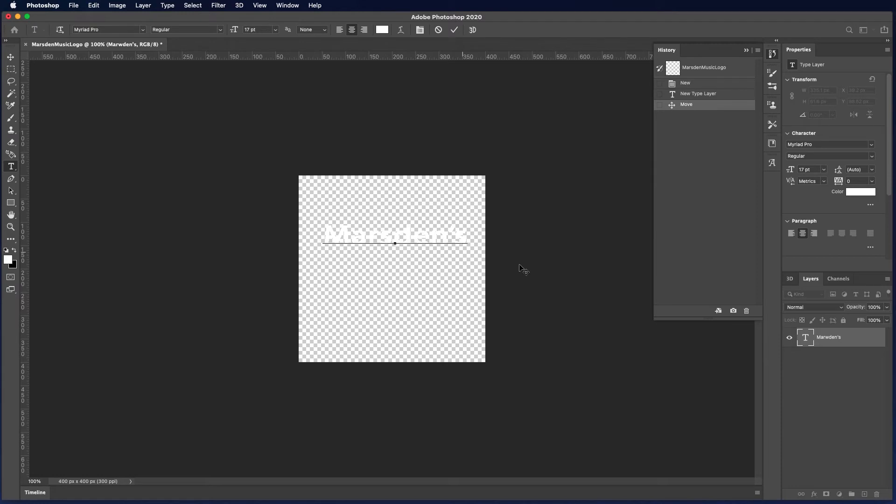
{"action": "key", "text": "super+Return"}
{"action": "key", "text": "v"}
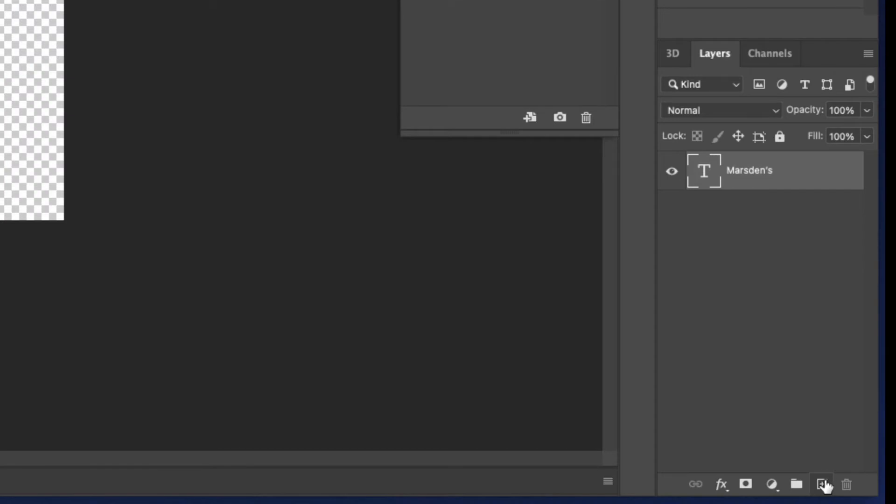
Step: Add a new layer beneath the text and draw a rectangle shape of about 401 x 400 px on it, covering the canvas
{"action": "left_click", "coordinate": [865, 494]}
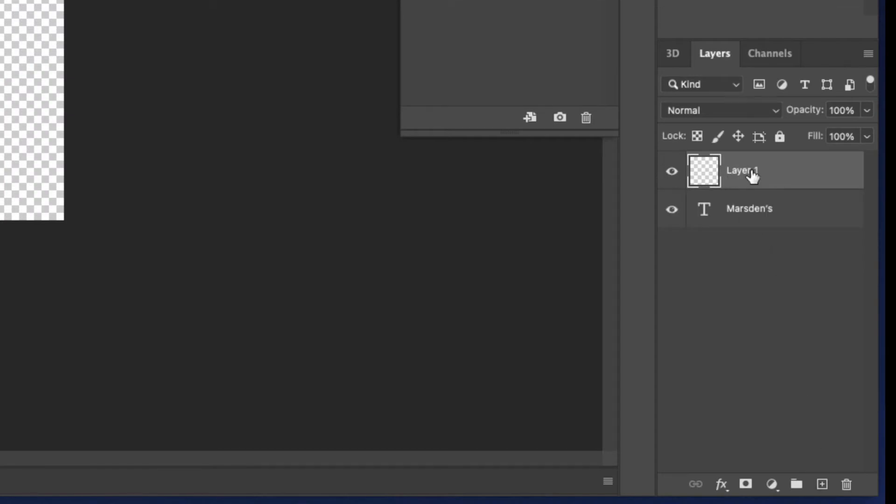
{"action": "left_click_drag", "start_coordinate": [771, 171], "coordinate": [760, 231]}
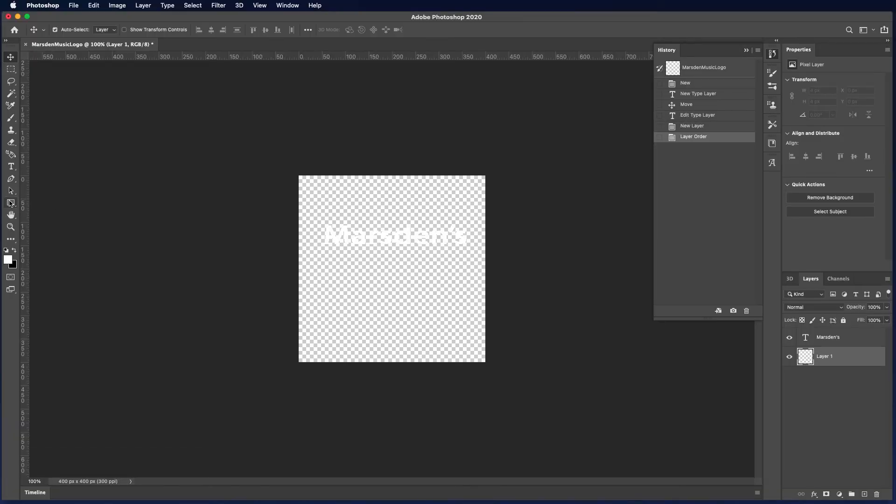
{"action": "left_click", "coordinate": [11, 203]}
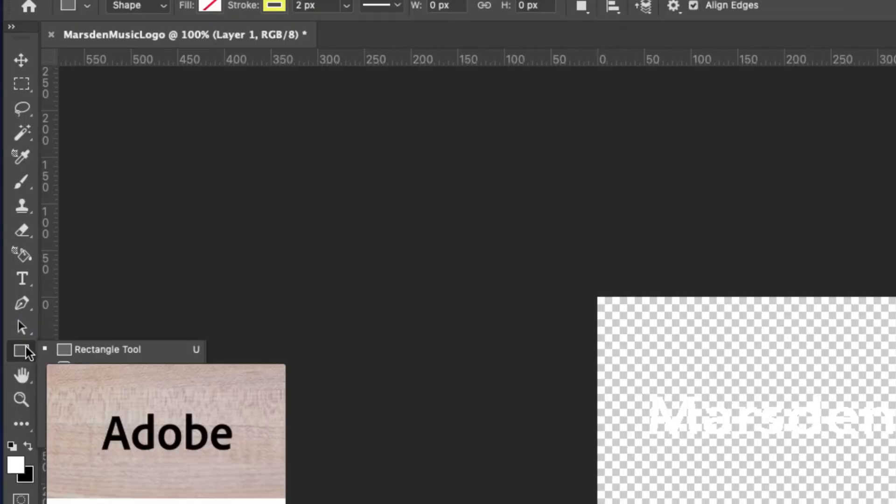
{"action": "left_click", "coordinate": [84, 350]}
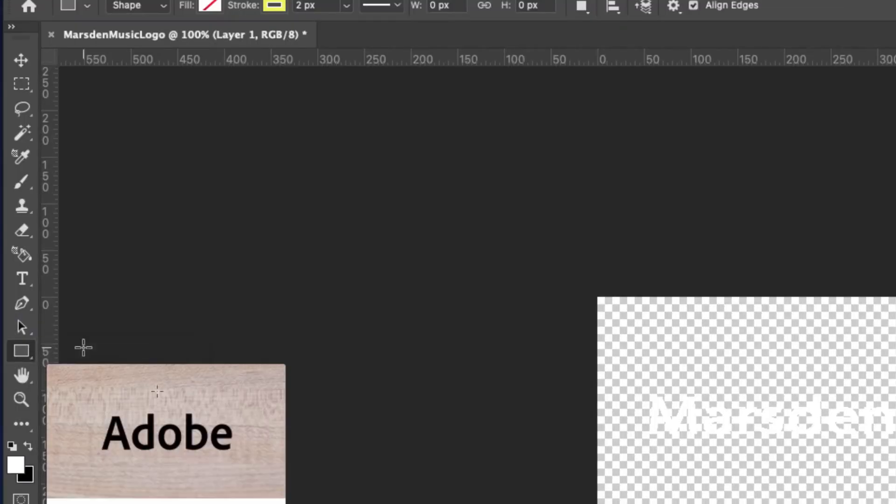
{"action": "left_click", "coordinate": [19, 352]}
{"action": "left_click", "coordinate": [96, 350]}
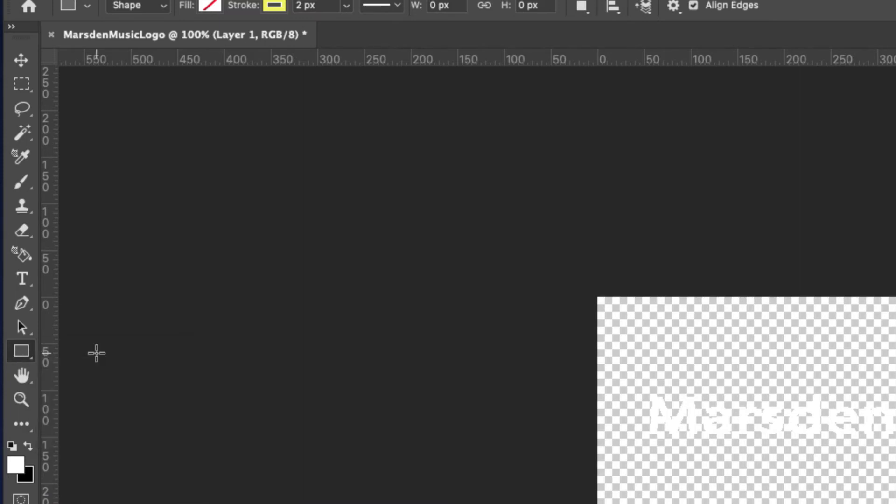
{"action": "left_click", "coordinate": [29, 446]}
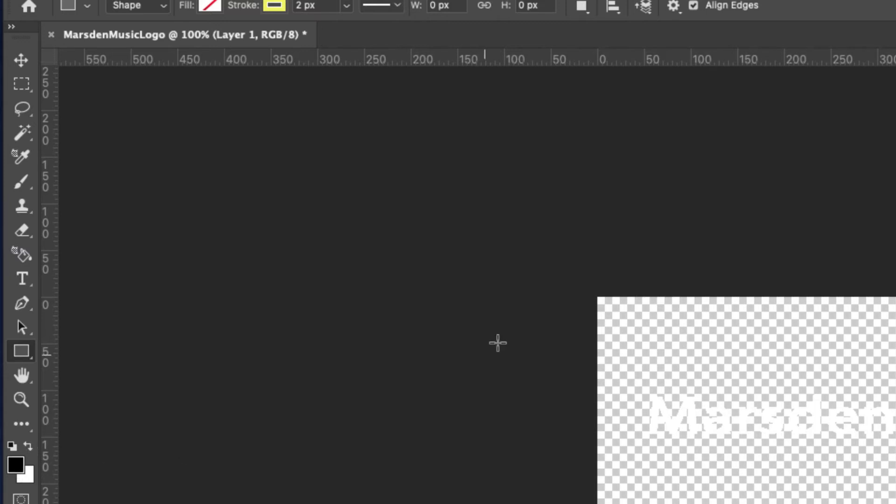
{"action": "left_click_drag", "start_coordinate": [597, 298], "coordinate": [895, 503]}
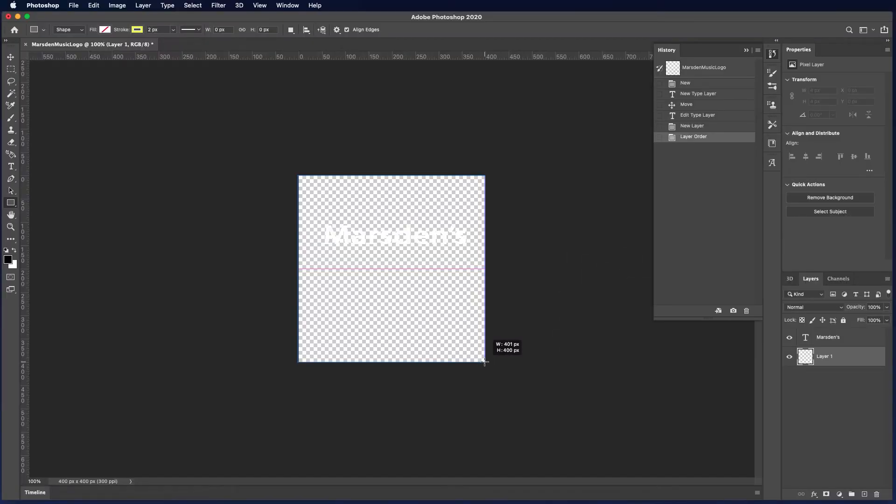
{"action": "left_click_drag", "start_coordinate": [485, 362], "coordinate": [484, 362]}
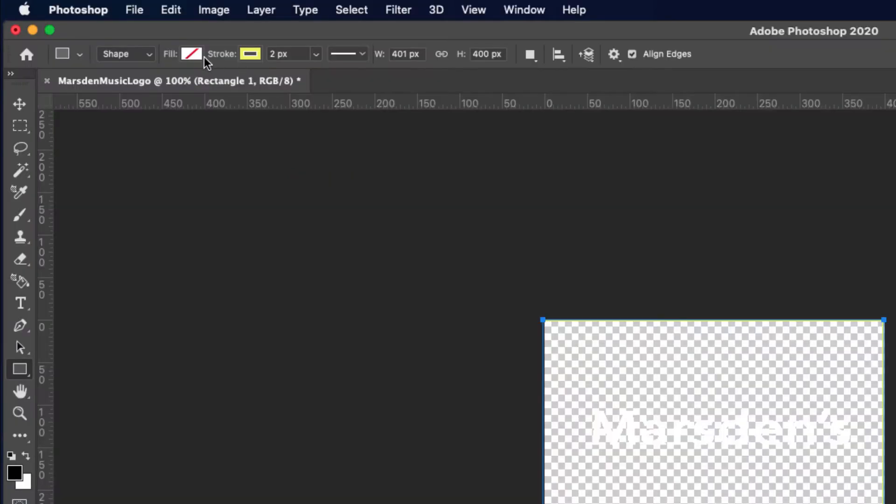
Step: Give the rectangle a black fill and no stroke, and check it by hiding and showing its layer
{"action": "left_click", "coordinate": [202, 56]}
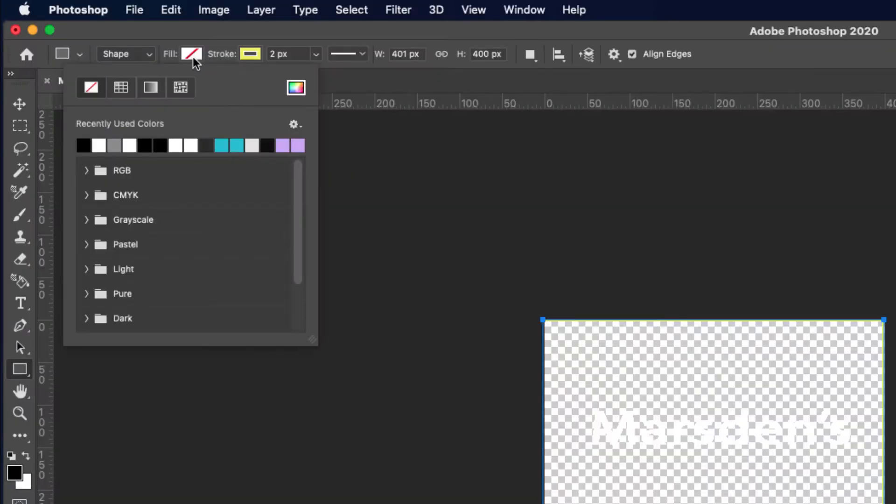
{"action": "left_click", "coordinate": [83, 142]}
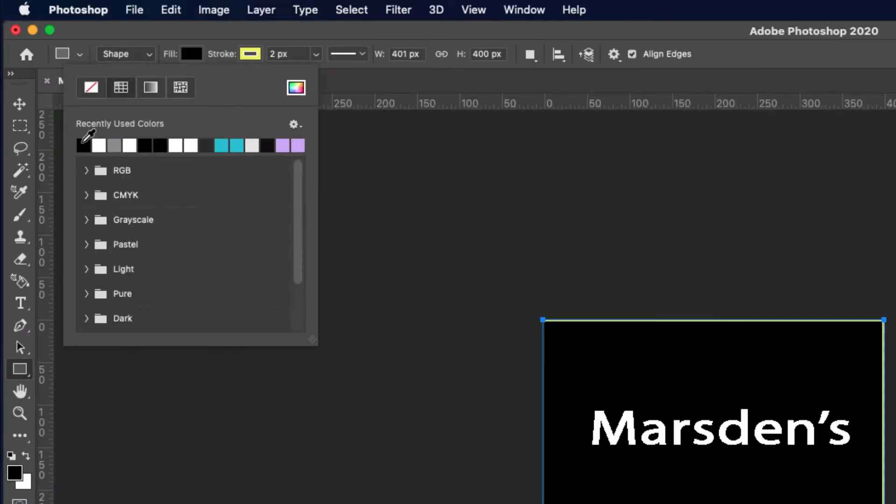
{"action": "left_click", "coordinate": [252, 54]}
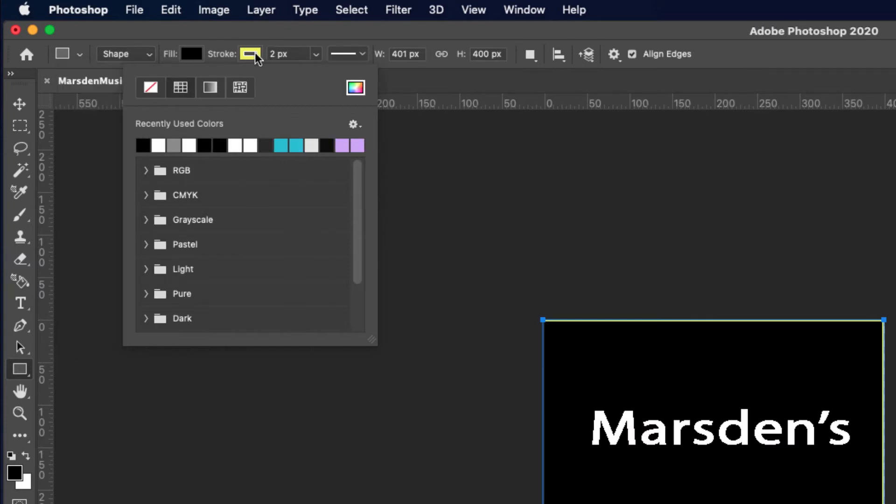
{"action": "left_click", "coordinate": [156, 90]}
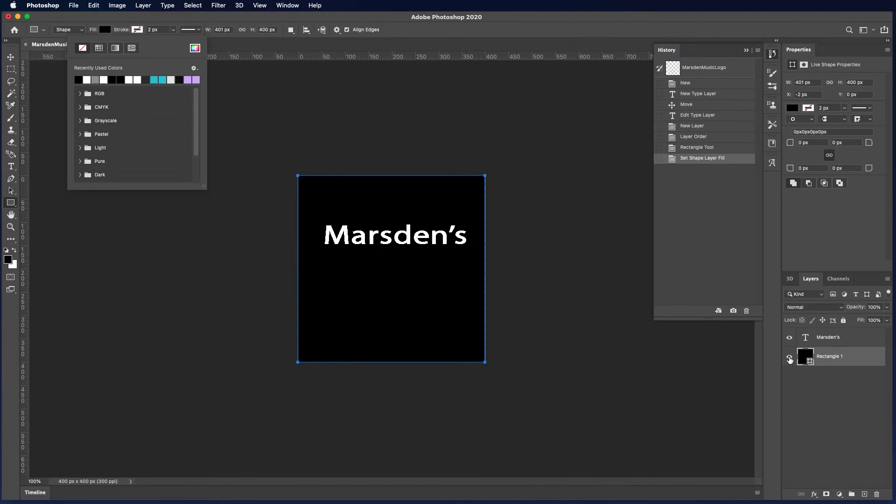
{"action": "left_click", "coordinate": [789, 358]}
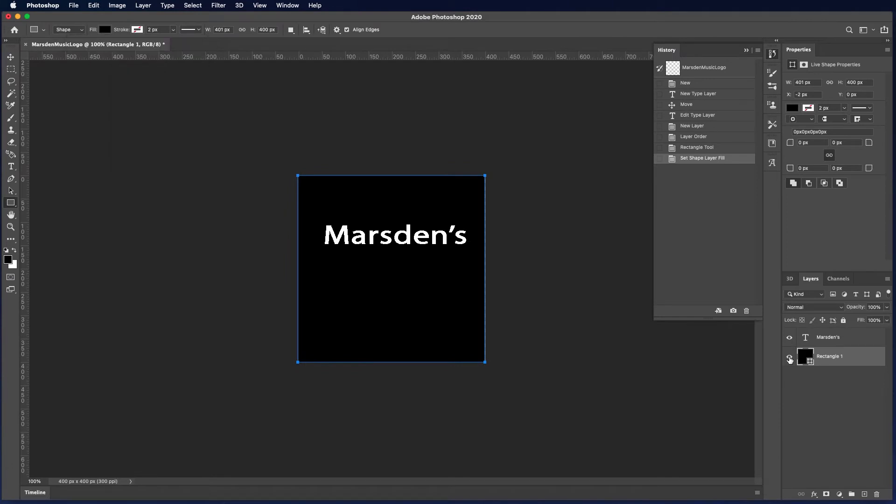
{"action": "left_click", "coordinate": [789, 358]}
{"action": "left_click", "coordinate": [789, 358]}
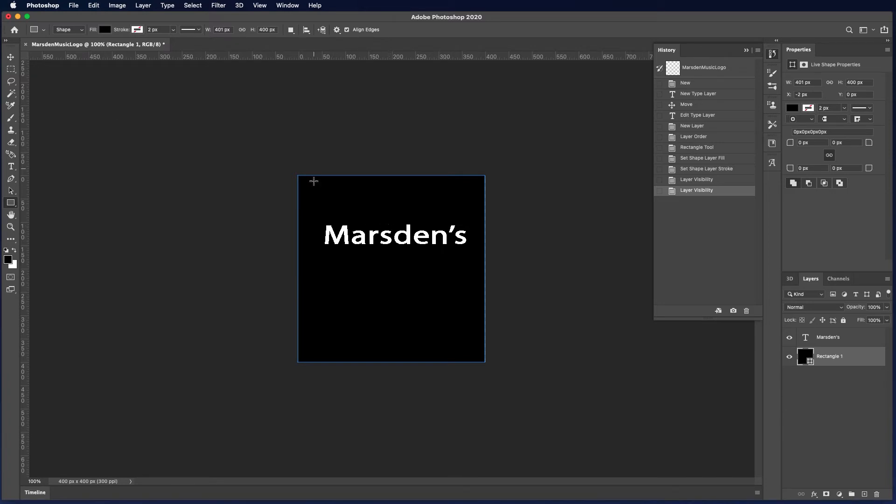
Step: Change the font of the whole "Marsden's" text to Brush Script MT
{"action": "left_click", "coordinate": [10, 166]}
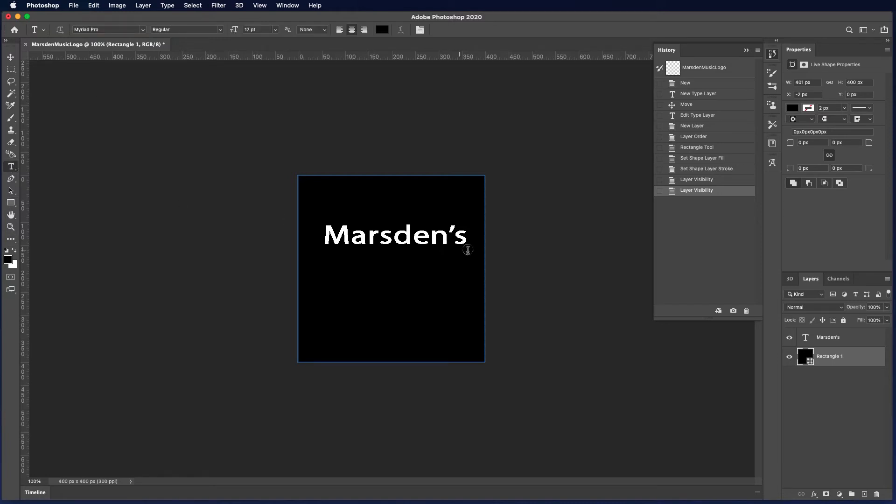
{"action": "left_click", "coordinate": [418, 239]}
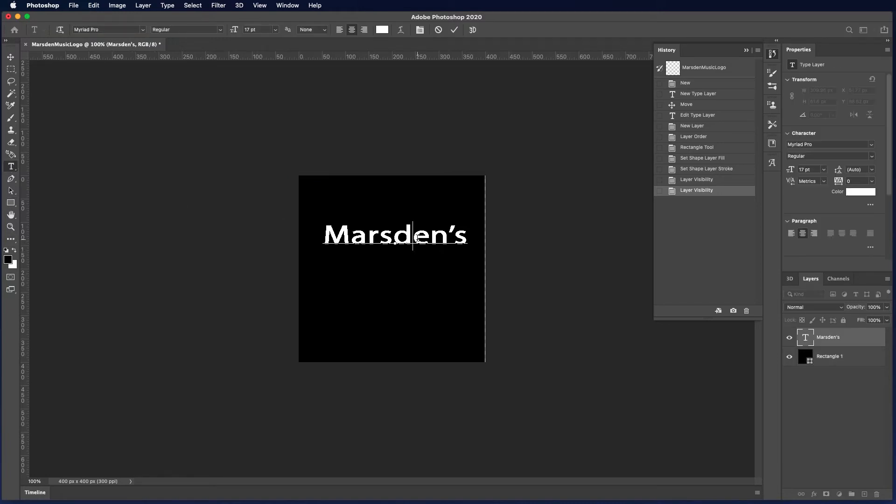
{"action": "double_click", "coordinate": [417, 239]}
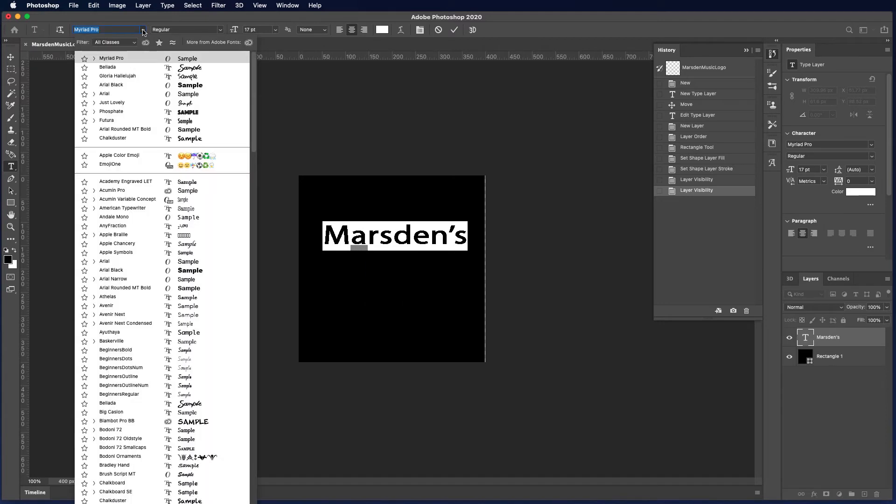
{"action": "left_click", "coordinate": [143, 29]}
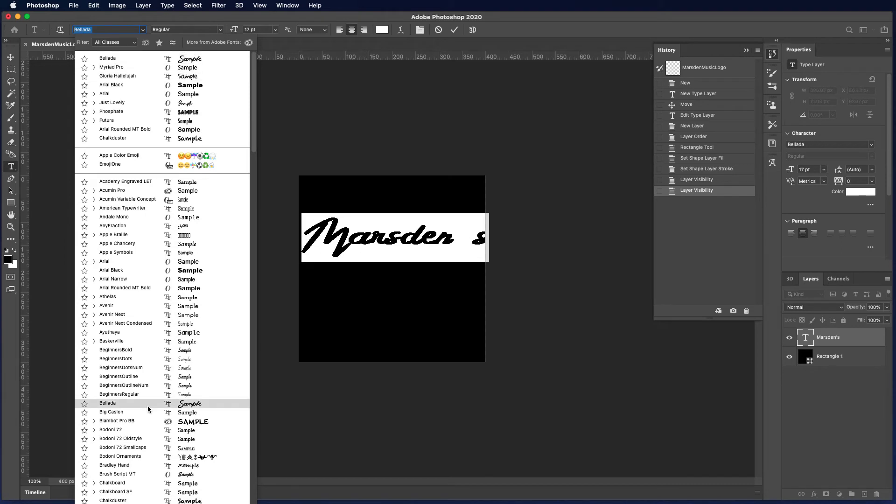
{"action": "left_click", "coordinate": [149, 472]}
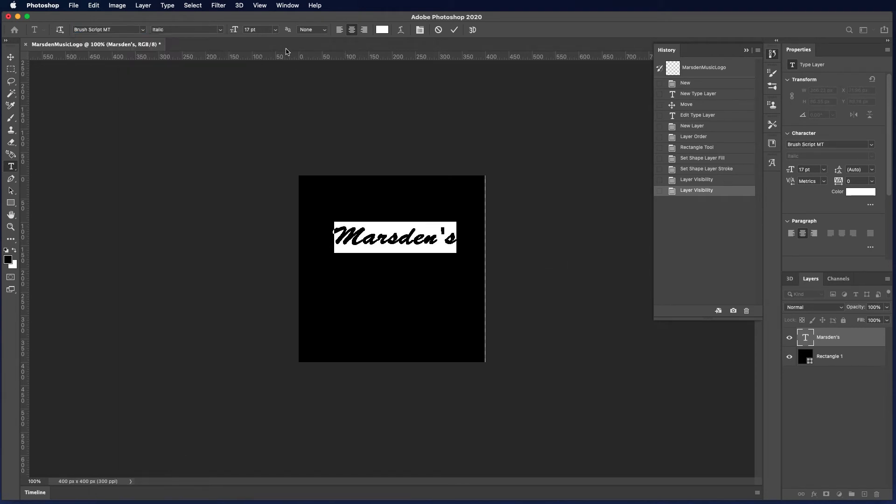
Step: Set the font size of the "Marsden's" text to 20 pt
{"action": "left_click", "coordinate": [275, 29]}
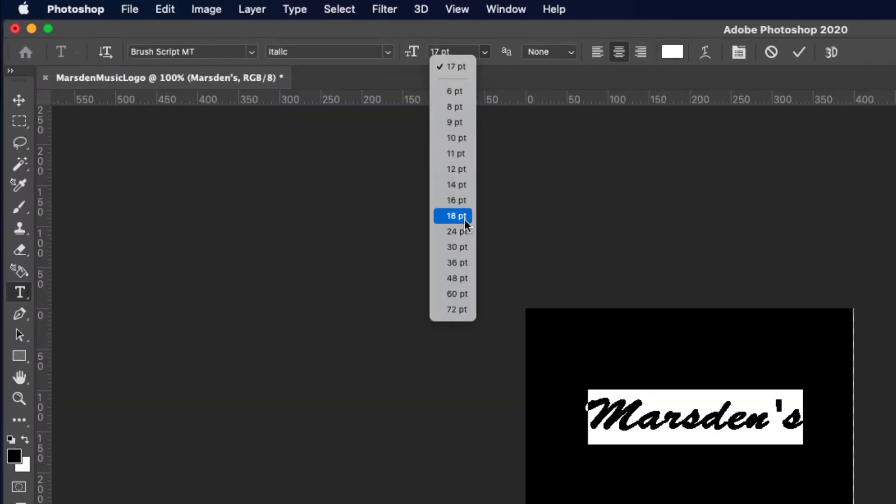
{"action": "left_click", "coordinate": [264, 122]}
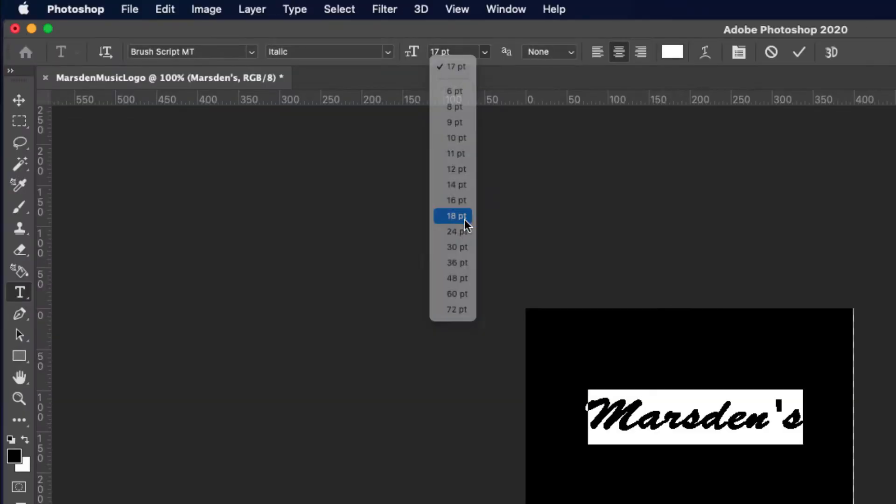
{"action": "left_click", "coordinate": [456, 51]}
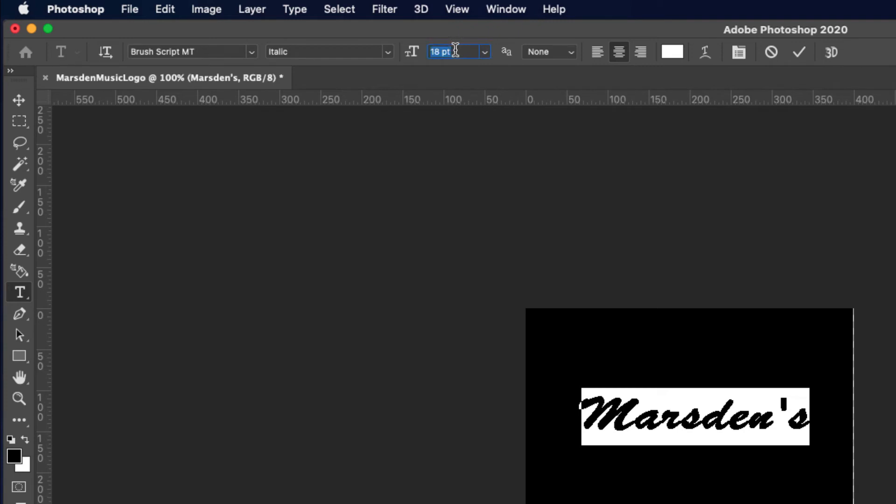
{"action": "type", "text": "20"}
{"action": "key", "text": "Return"}
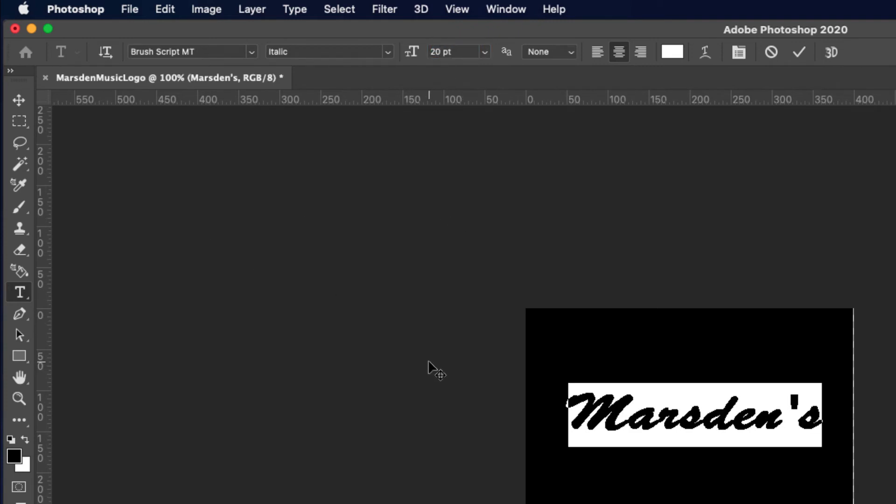
Step: Scale the "Marsden's" text proportionally to about 113% and centre it horizontally in the upper half of the canvas
{"action": "left_click", "coordinate": [19, 104]}
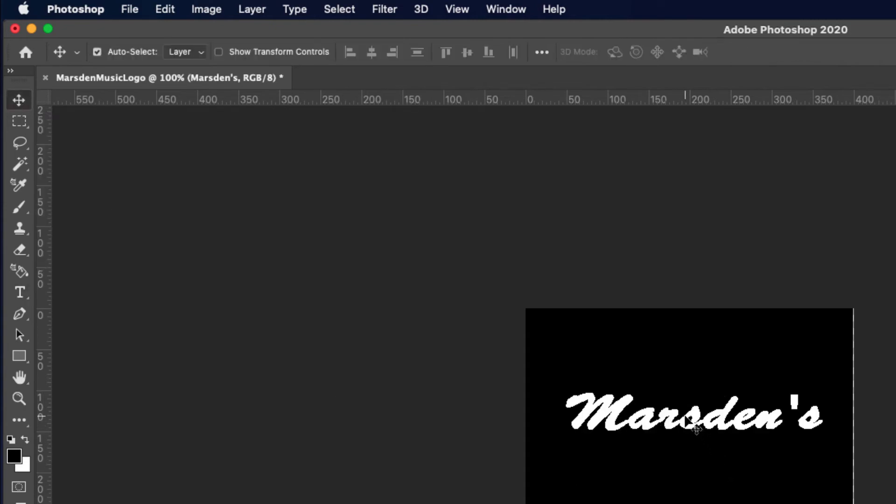
{"action": "key", "text": "super"}
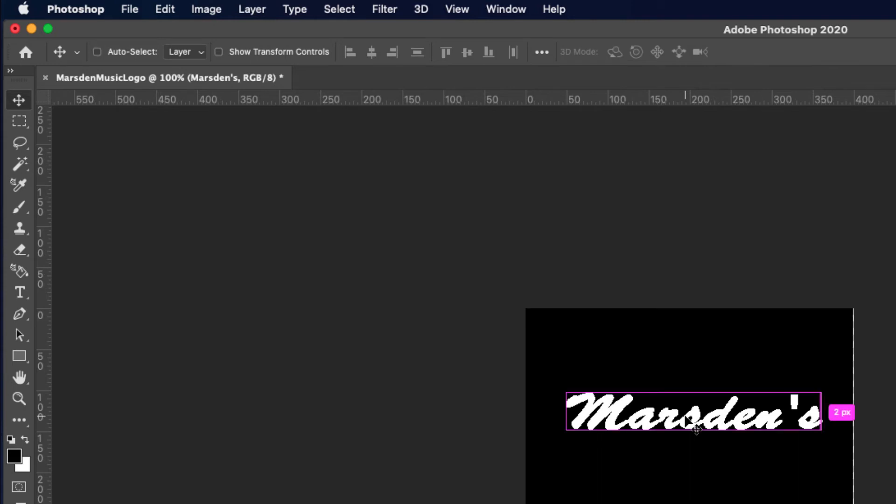
{"action": "key", "text": "super+t"}
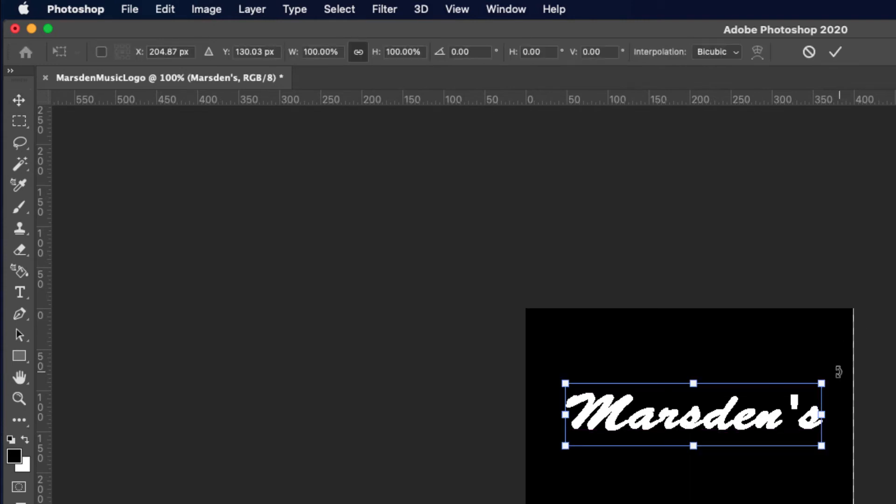
{"action": "left_click_drag", "start_coordinate": [821, 383], "coordinate": [895, 363]}
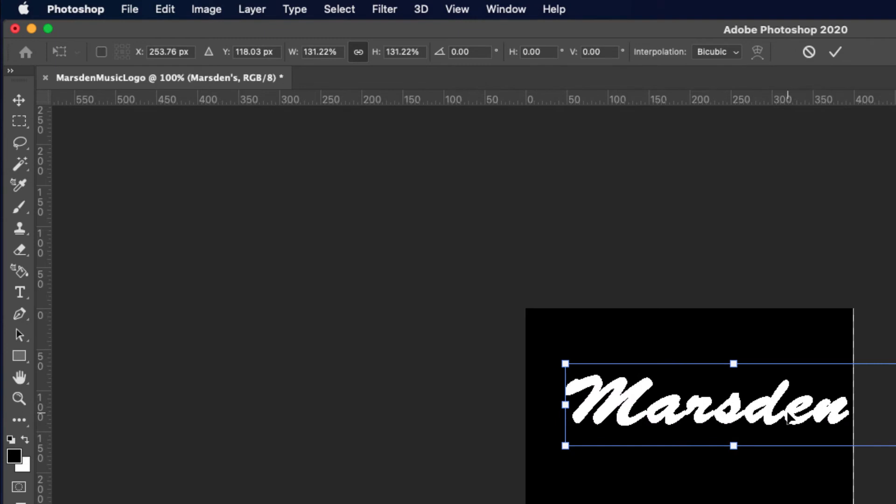
{"action": "left_click_drag", "start_coordinate": [788, 416], "coordinate": [747, 413]}
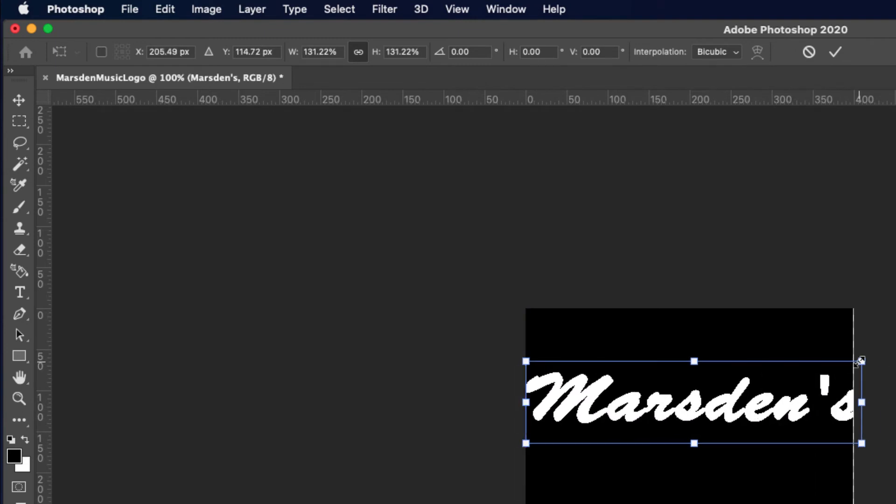
{"action": "left_click_drag", "start_coordinate": [860, 360], "coordinate": [818, 375]}
{"action": "left_click_drag", "start_coordinate": [758, 416], "coordinate": [777, 432]}
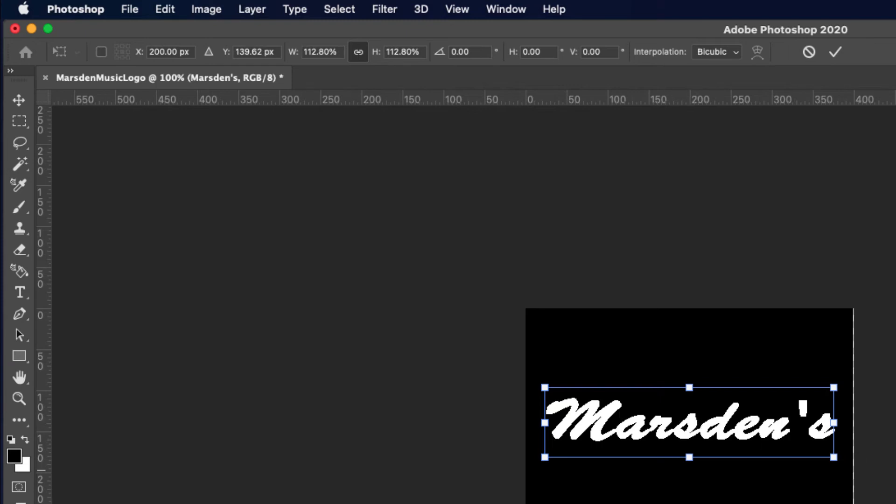
{"action": "key", "text": "Return"}
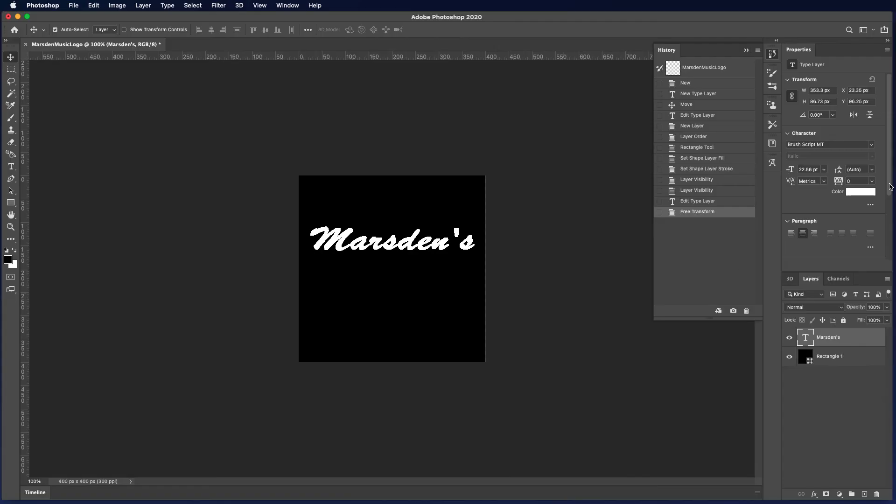
Step: Switch to Chrome, search Google for "headphones svg" and show all the image results
{"action": "key", "text": "super+Tab"}
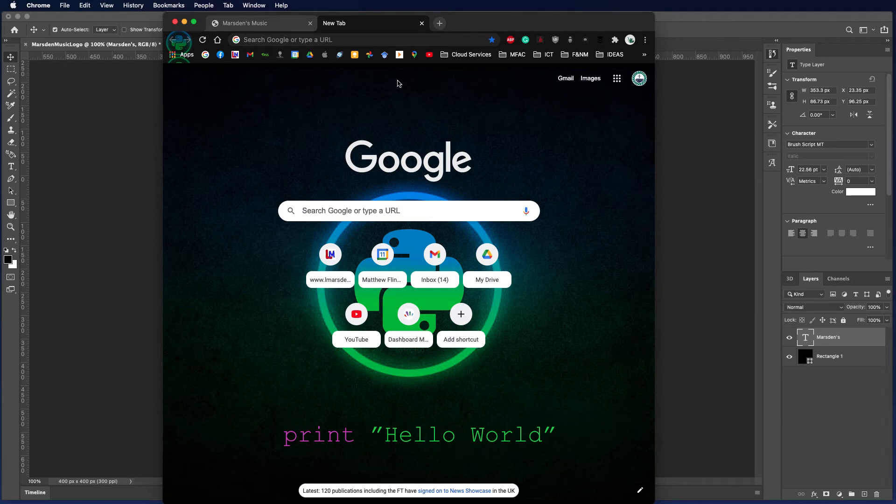
{"action": "left_click", "coordinate": [378, 207]}
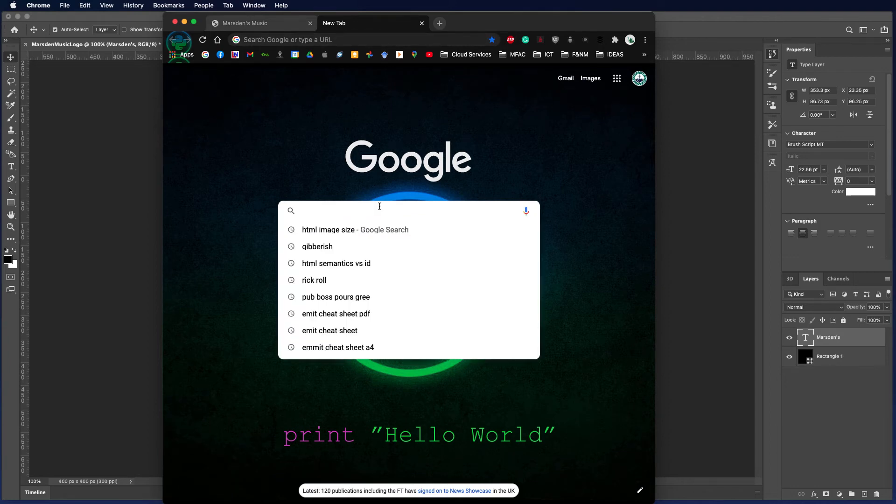
{"action": "type", "text": "headphone"}
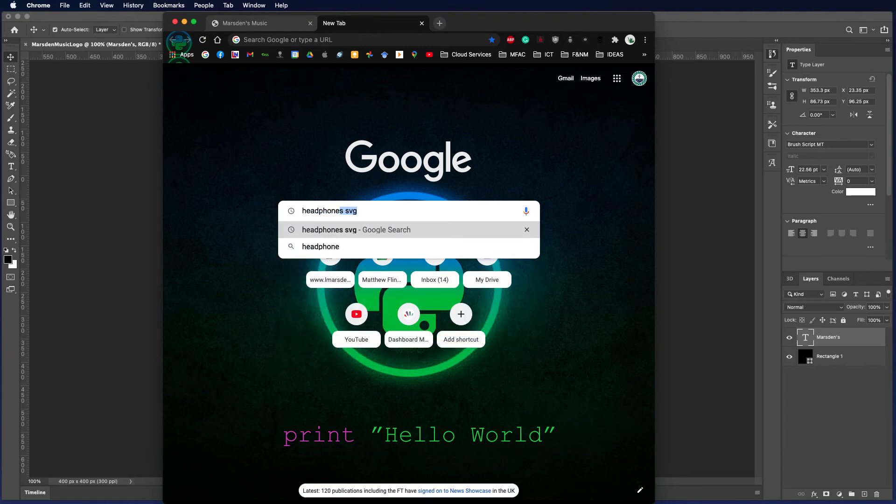
{"action": "type", "text": "s"}
{"action": "key", "text": "Return"}
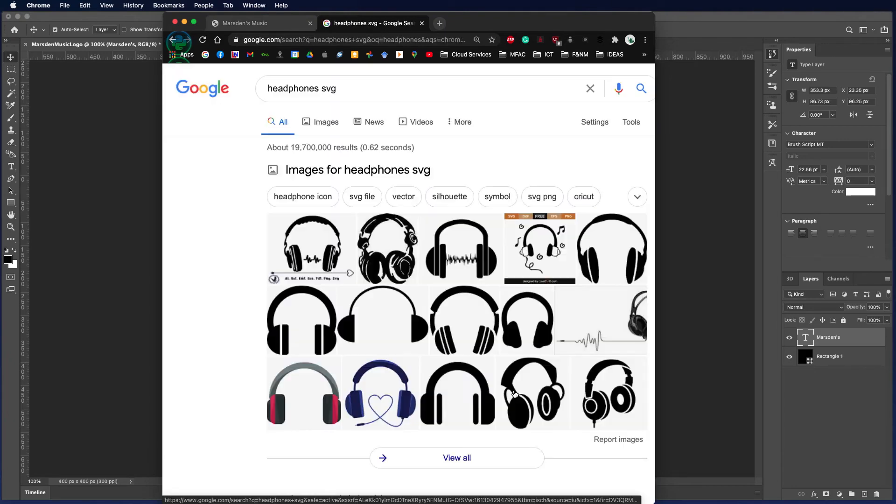
{"action": "scroll", "coordinate": [514, 394], "scroll_direction": "right", "scroll_amount": 2}
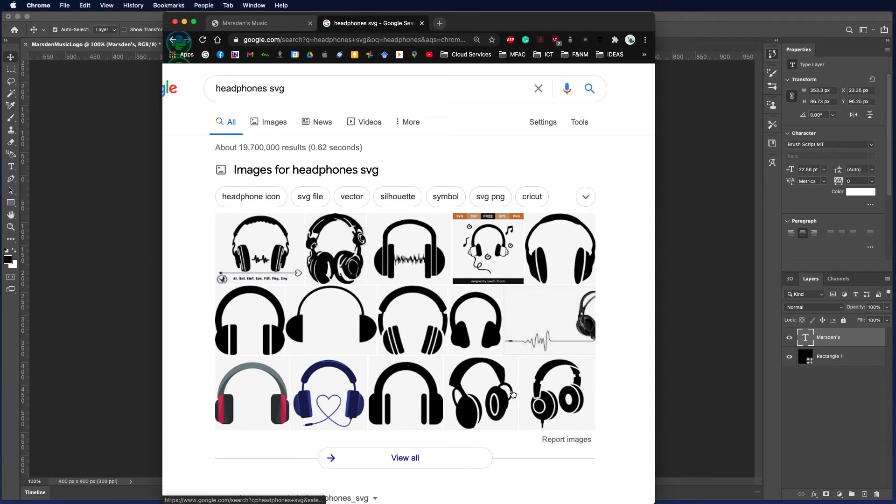
{"action": "left_click", "coordinate": [410, 463]}
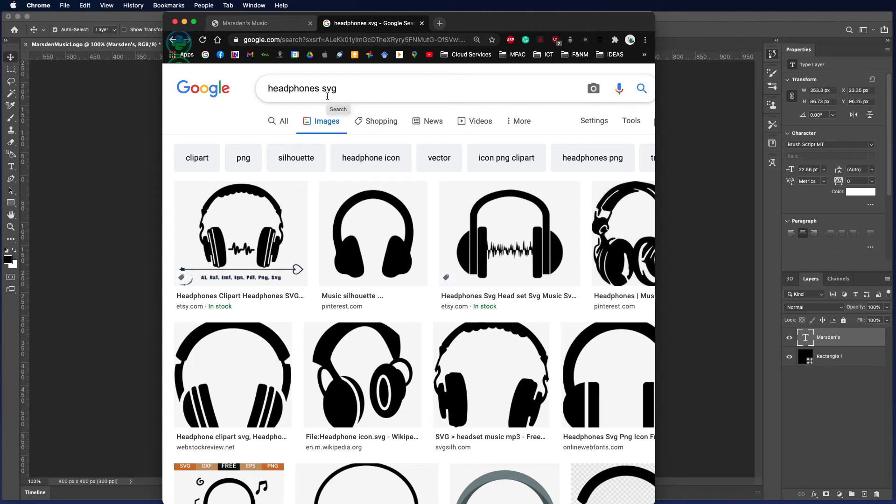
Step: Open the preview of Wikipedia's "File:Headphone icon.svg" image and save the picture to the desktop
{"action": "scroll", "coordinate": [379, 333], "scroll_direction": "down", "scroll_amount": 2}
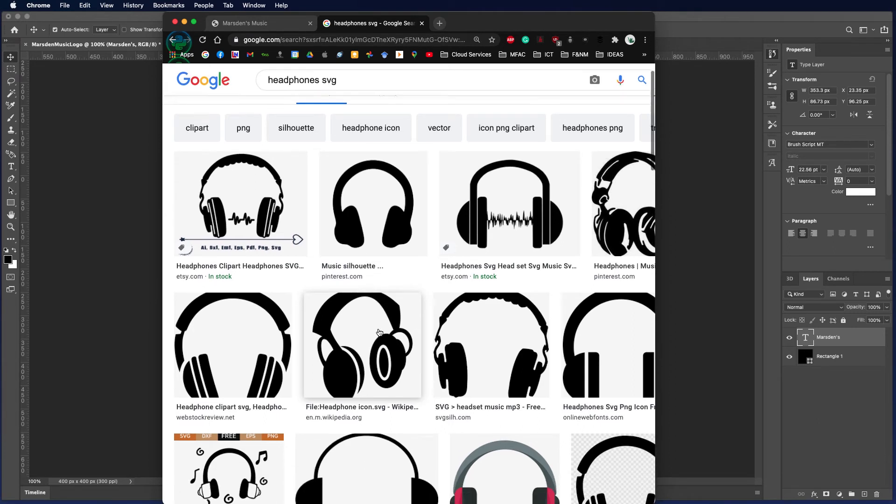
{"action": "scroll", "coordinate": [374, 327], "scroll_direction": "down", "scroll_amount": 3}
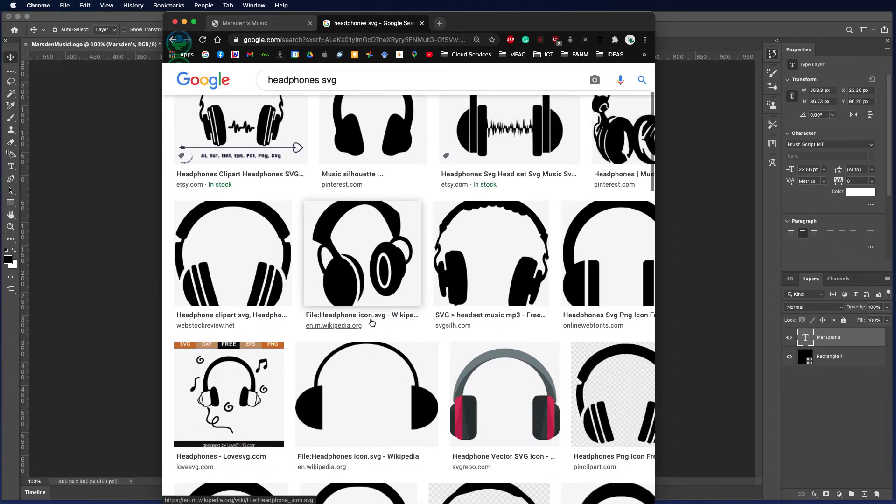
{"action": "left_click", "coordinate": [362, 270]}
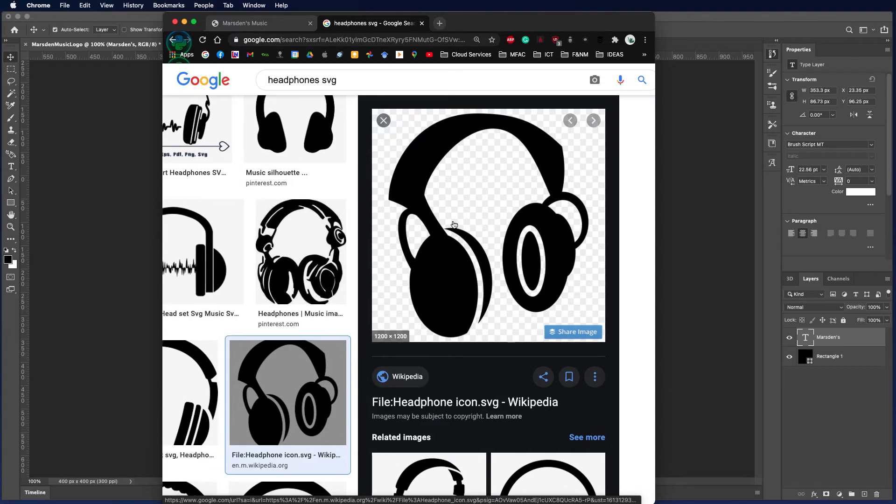
{"action": "left_click_drag", "start_coordinate": [454, 225], "coordinate": [232, 92]}
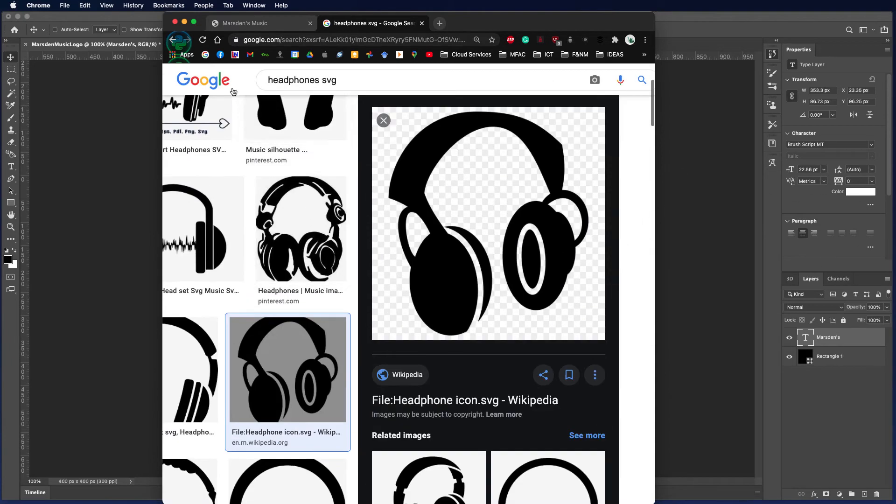
Step: Move the browser aside and place the downloaded headphone image from the desktop into the Photoshop logo document at its fitted size
{"action": "left_click_drag", "start_coordinate": [482, 31], "coordinate": [895, 31]}
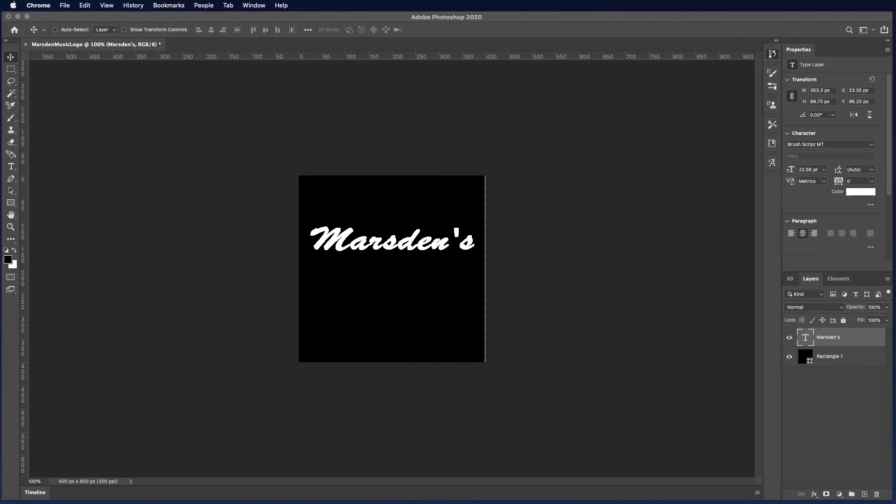
{"action": "left_click_drag", "start_coordinate": [543, 292], "coordinate": [391, 241]}
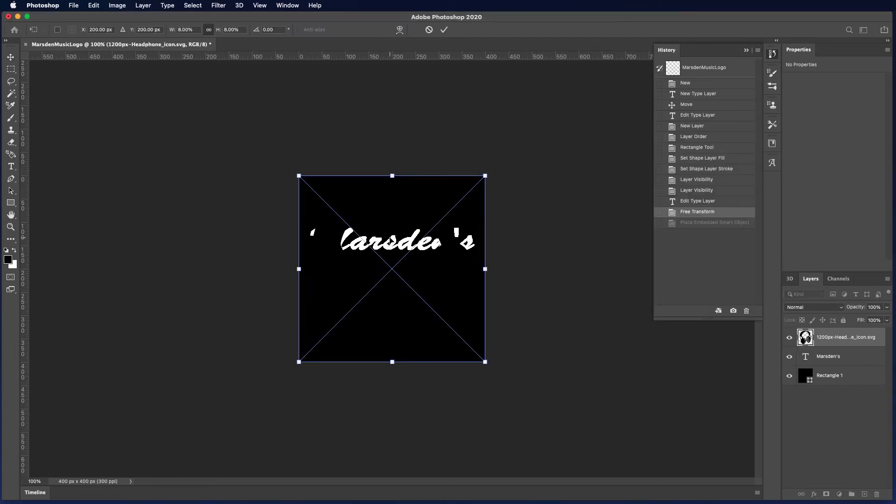
{"action": "key", "text": "Return"}
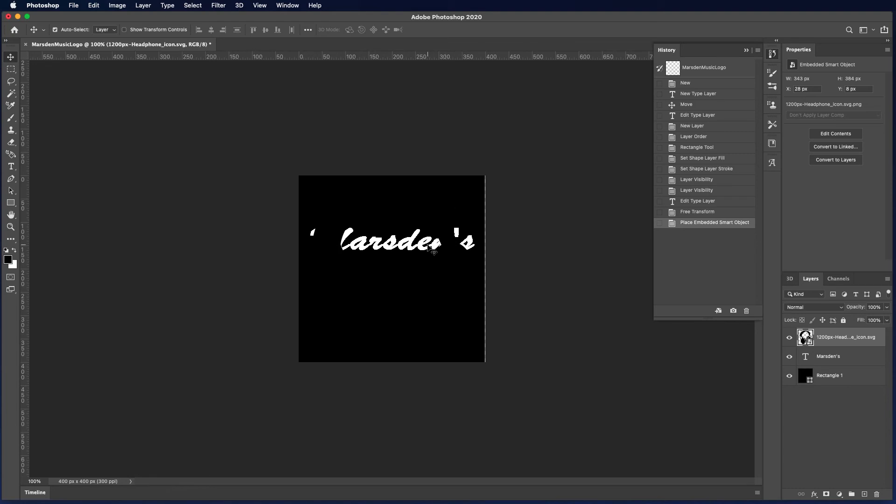
Step: Change the fill of the Rectangle 1 background from the recently used colors to grey
{"action": "left_click", "coordinate": [829, 377]}
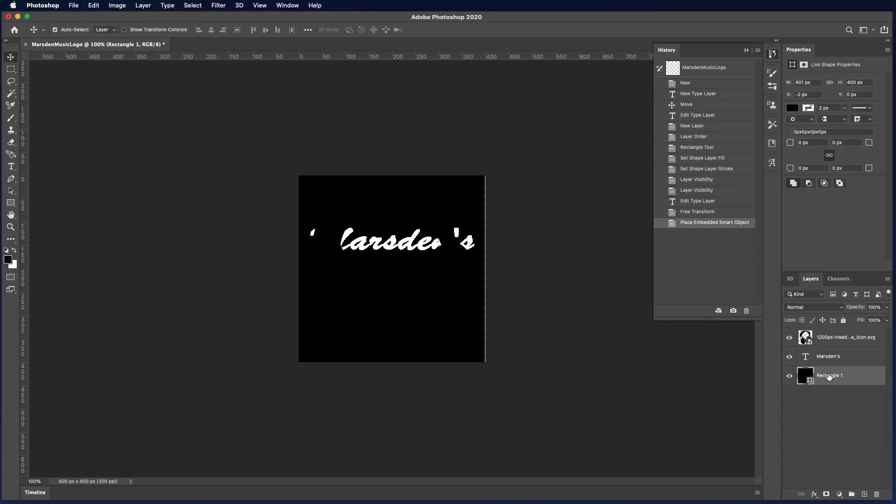
{"action": "left_click", "coordinate": [793, 108]}
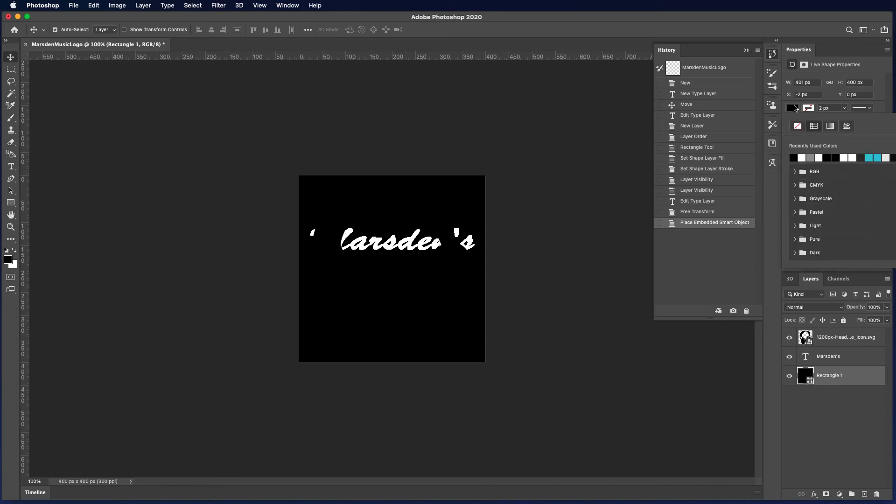
{"action": "left_click", "coordinate": [810, 156]}
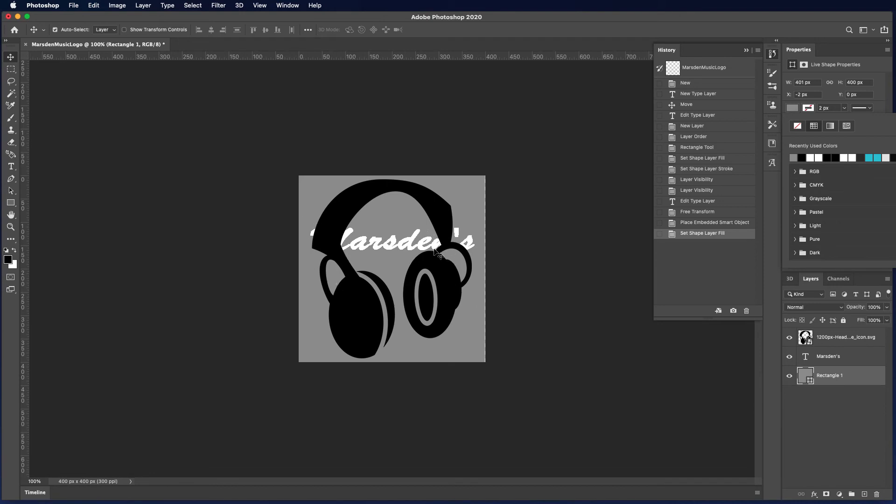
Step: Place the headphone layer beneath the "Marsden's" text layer and move the text down across the ear cups, to about Y 200 px
{"action": "left_click", "coordinate": [839, 340]}
{"action": "left_click_drag", "start_coordinate": [838, 337], "coordinate": [835, 363]}
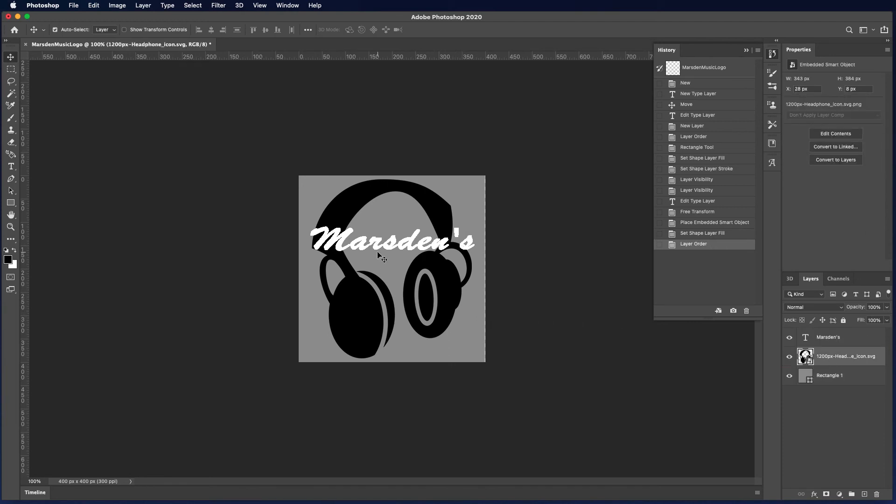
{"action": "left_click", "coordinate": [864, 344]}
{"action": "left_click_drag", "start_coordinate": [346, 244], "coordinate": [342, 288]}
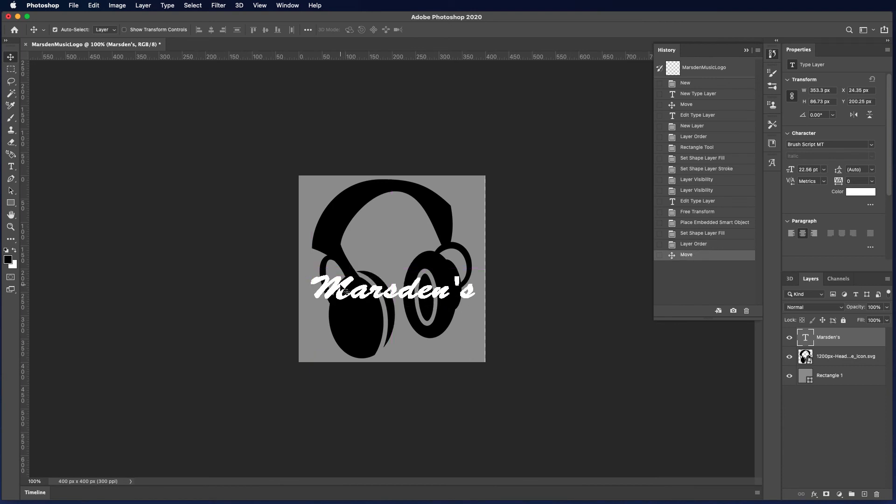
Step: Preview the logo without its background by hiding and showing Rectangle 1, and delete that layer
{"action": "left_click", "coordinate": [790, 380]}
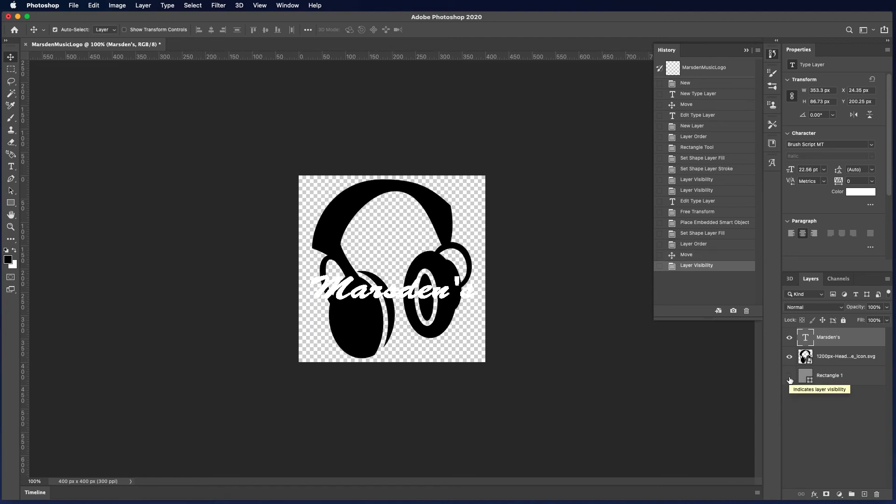
{"action": "left_click", "coordinate": [789, 377]}
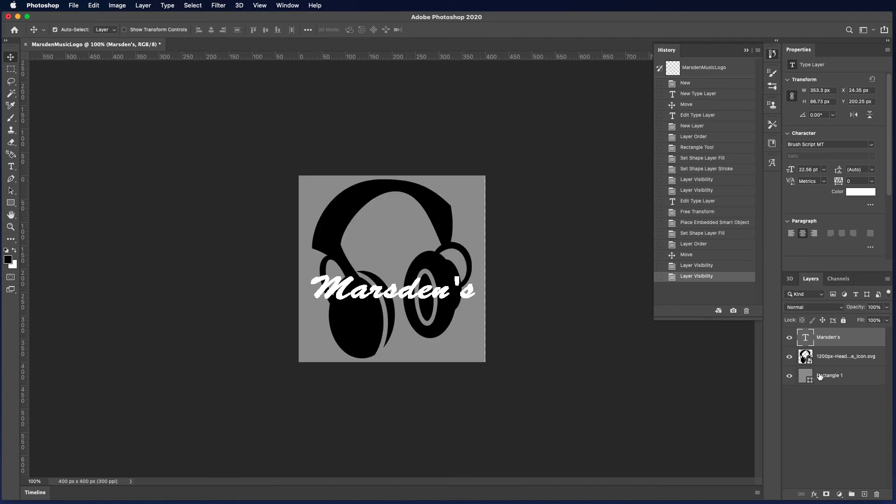
{"action": "left_click_drag", "start_coordinate": [824, 377], "coordinate": [876, 494]}
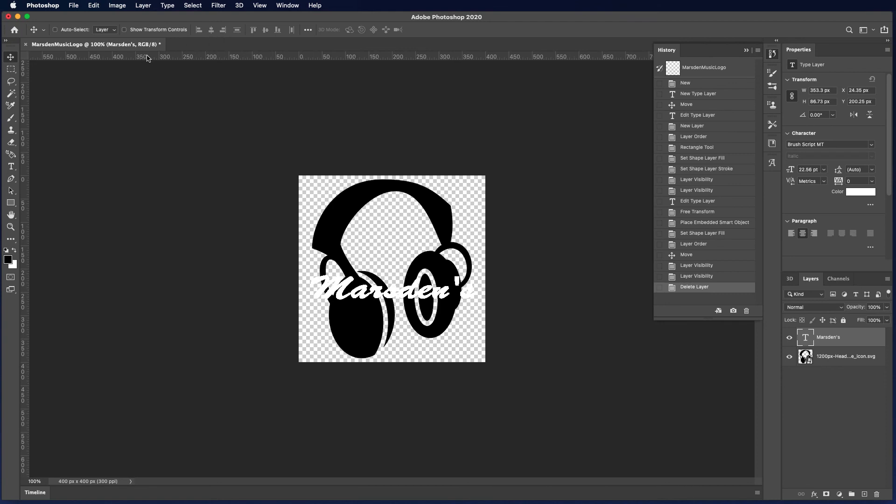
Step: Save the document on the computer's Desktop as MarsdenMusicLogo.psd in Photoshop format with Maximize Compatibility on
{"action": "key", "text": "super+s"}
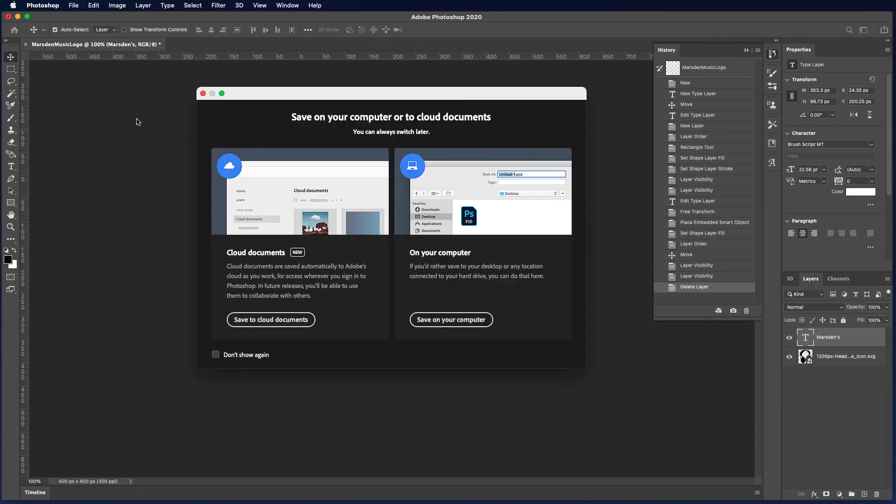
{"action": "left_click", "coordinate": [441, 322]}
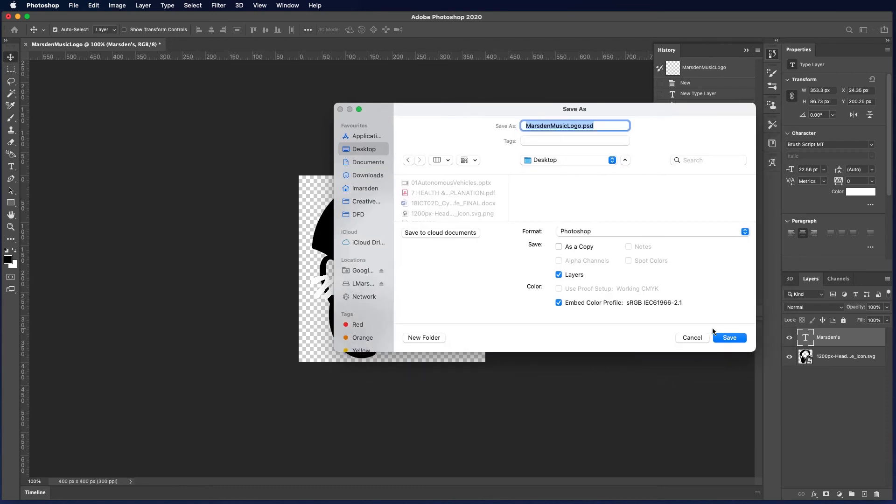
{"action": "left_click", "coordinate": [729, 340]}
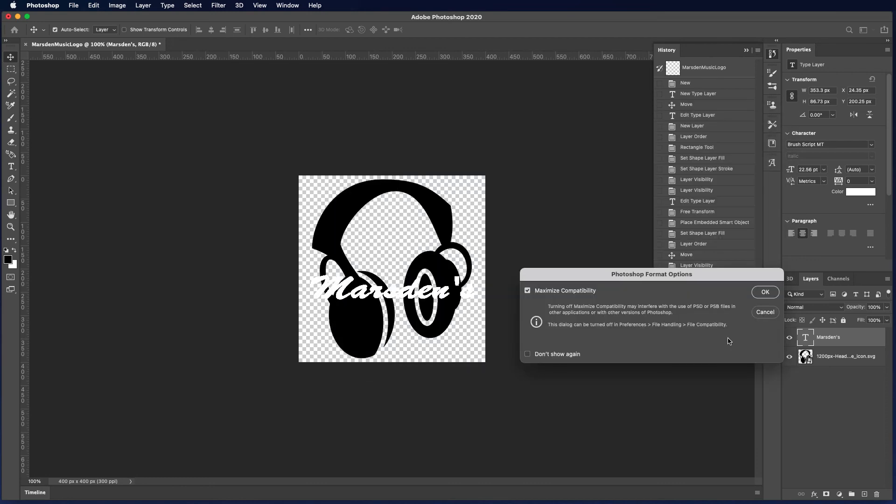
{"action": "left_click", "coordinate": [765, 292]}
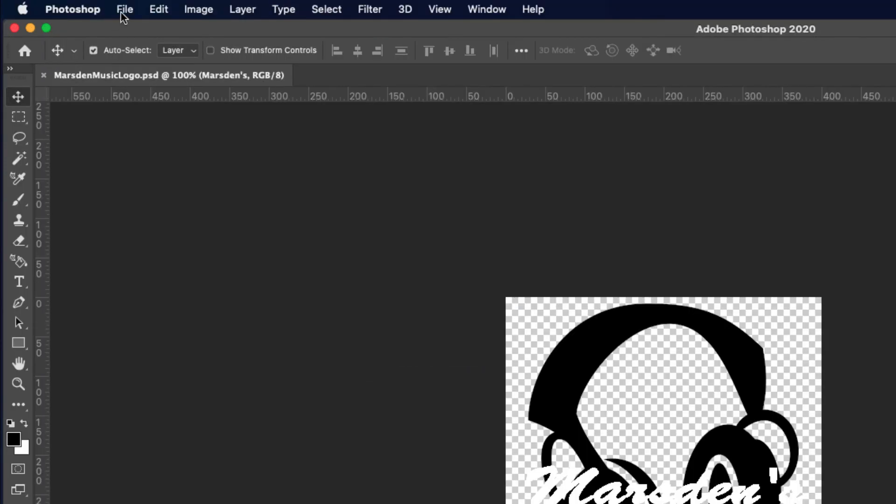
Step: Start an Export As of the logo and set its image size to 100 x 100 px
{"action": "left_click", "coordinate": [123, 11]}
{"action": "mouse_move", "coordinate": [139, 219]}
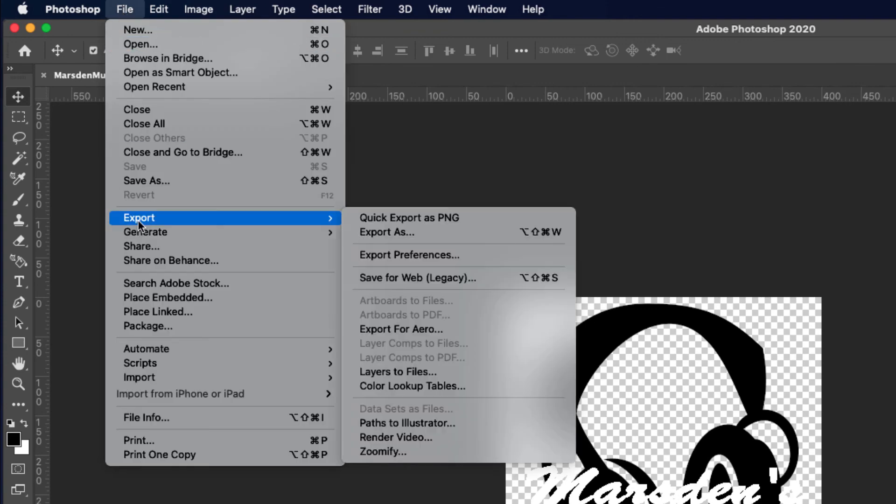
{"action": "left_click", "coordinate": [448, 233]}
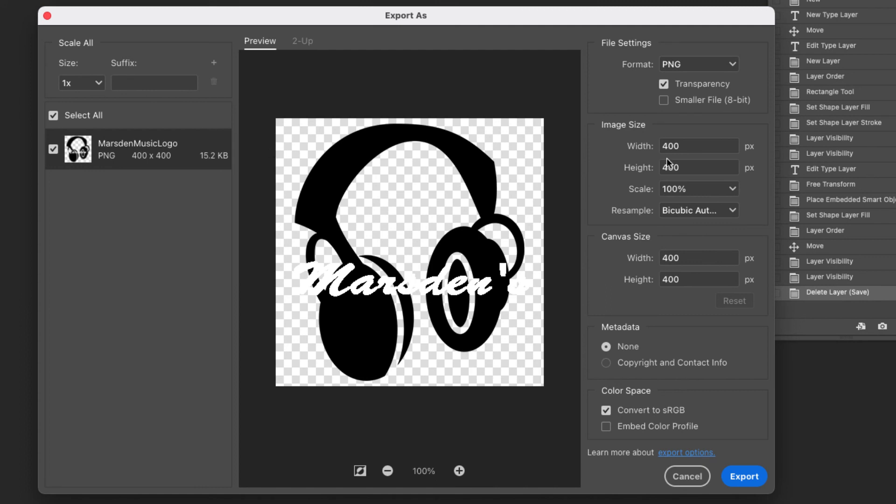
{"action": "left_click", "coordinate": [633, 146]}
{"action": "type", "text": "100"}
{"action": "key", "text": "Tab"}
{"action": "type", "text": "10"}
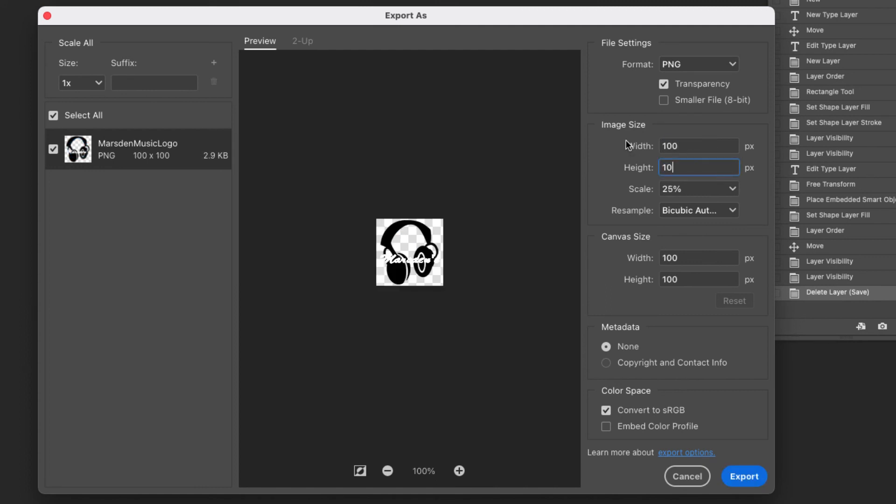
{"action": "type", "text": "0"}
{"action": "left_click", "coordinate": [246, 228]}
Step: Keep PNG as the export format and export the logo as MarsdenMusicLogo.png into the images folder of Website01
{"action": "left_click", "coordinate": [729, 68]}
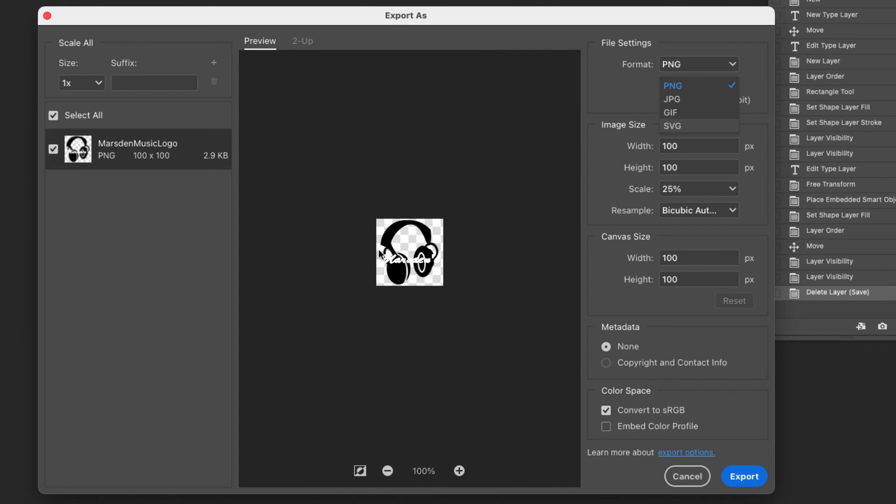
{"action": "left_click", "coordinate": [685, 89]}
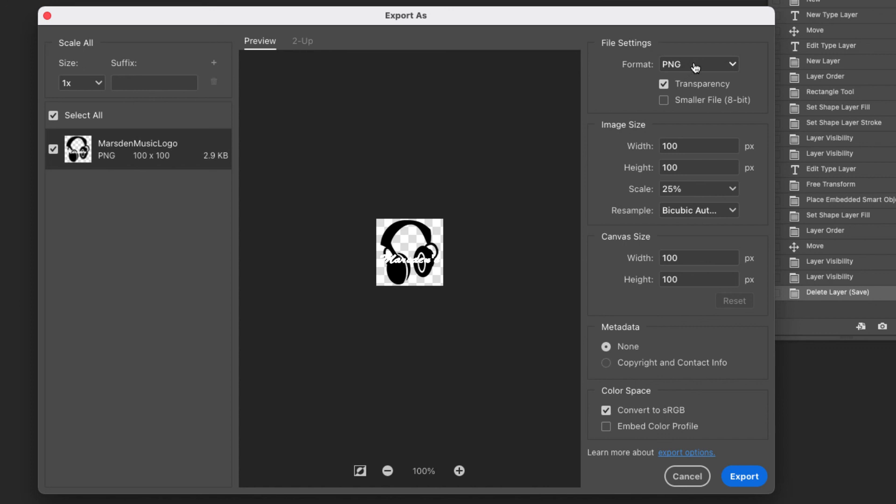
{"action": "left_click", "coordinate": [739, 478]}
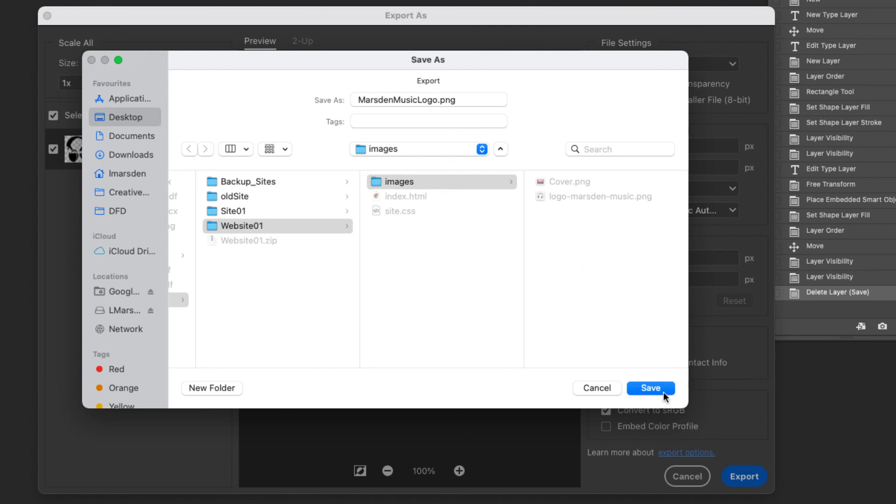
{"action": "left_click", "coordinate": [651, 388]}
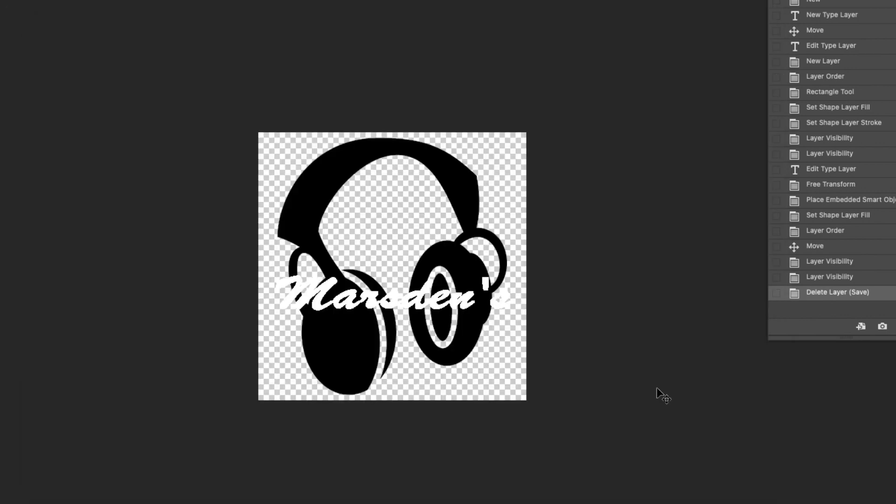